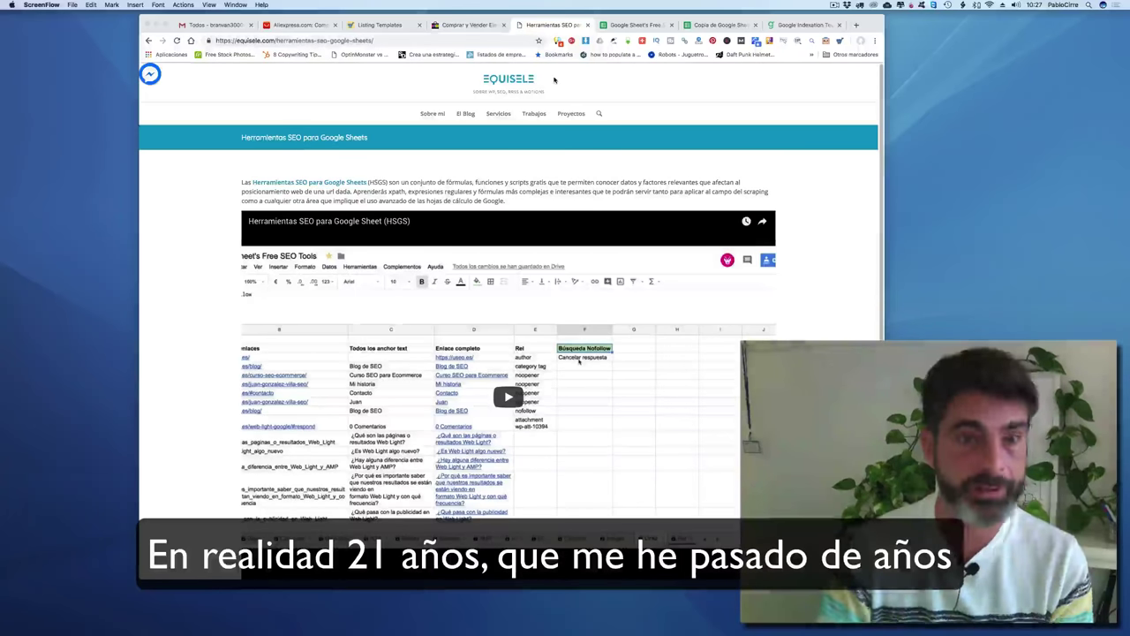
Leave the Equisele tools page for the 'Google Sheet's Free SEO Tools' spreadsheet tab
scroll(574, 110, down, 1)
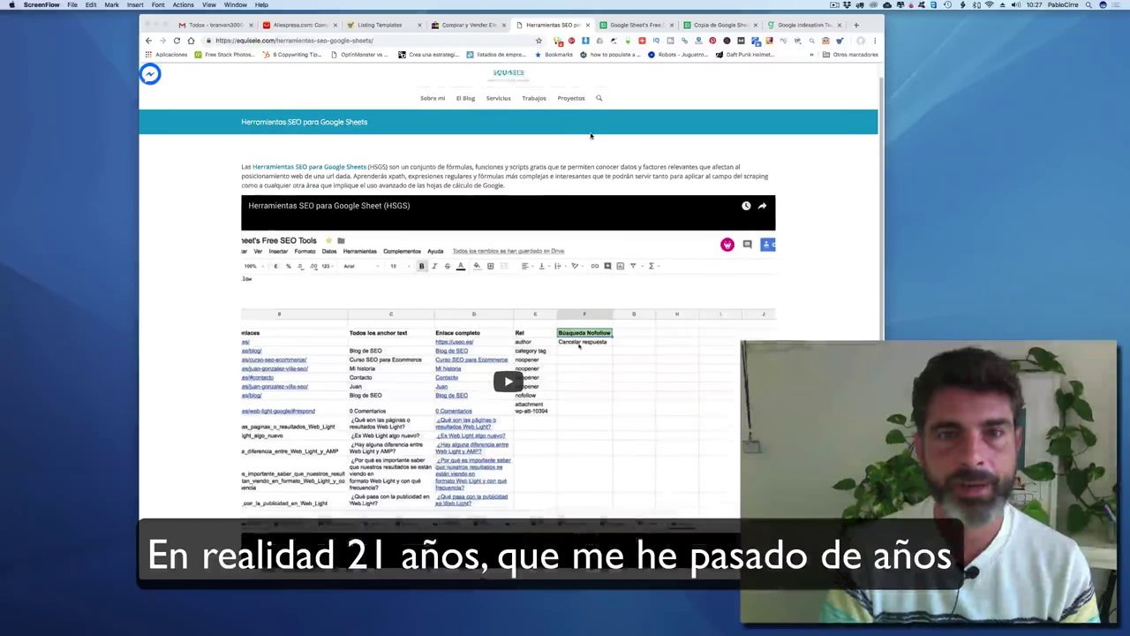
scroll(591, 135, up, 1)
scroll(591, 135, down, 2)
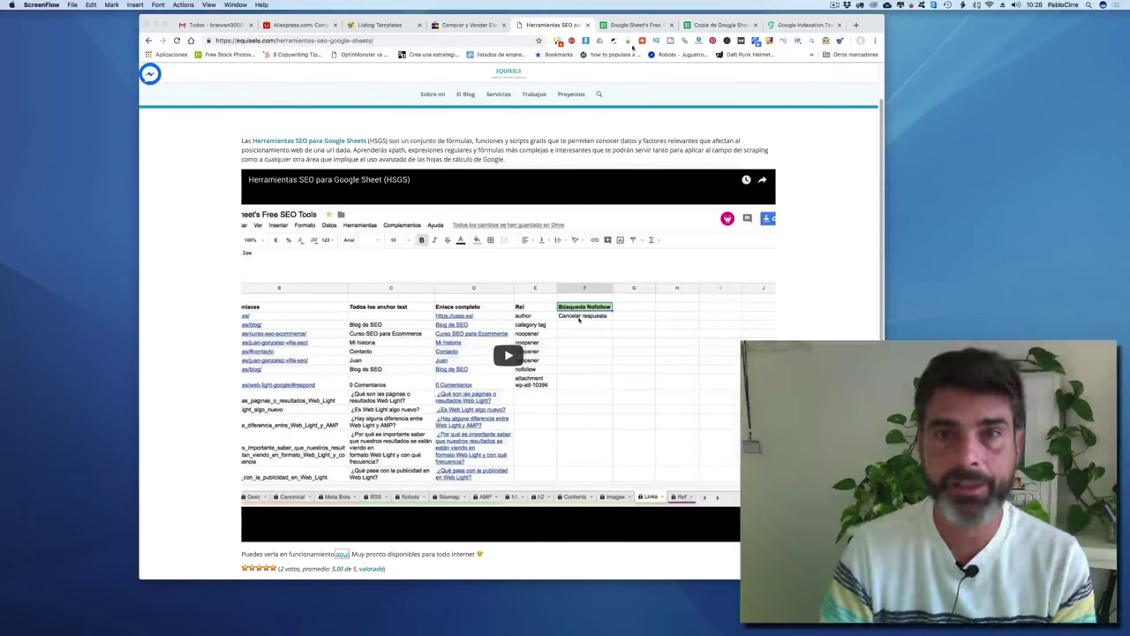
click(632, 27)
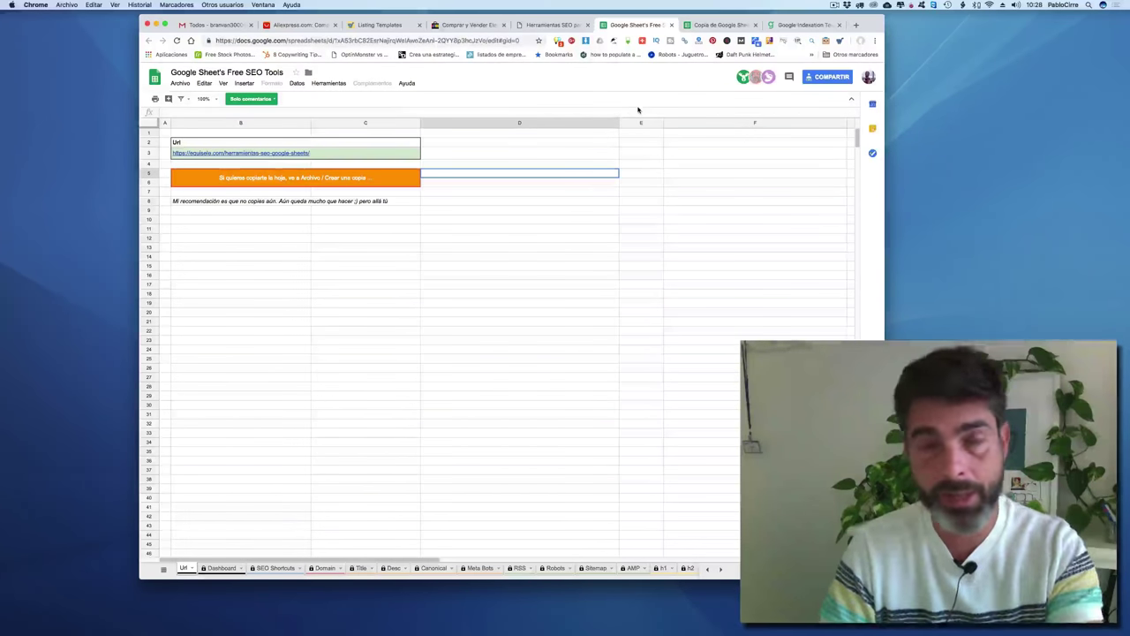
Start Archivo > Crear una copia, then use the existing 'Copia de Google Sheets' and select B5
click(181, 83)
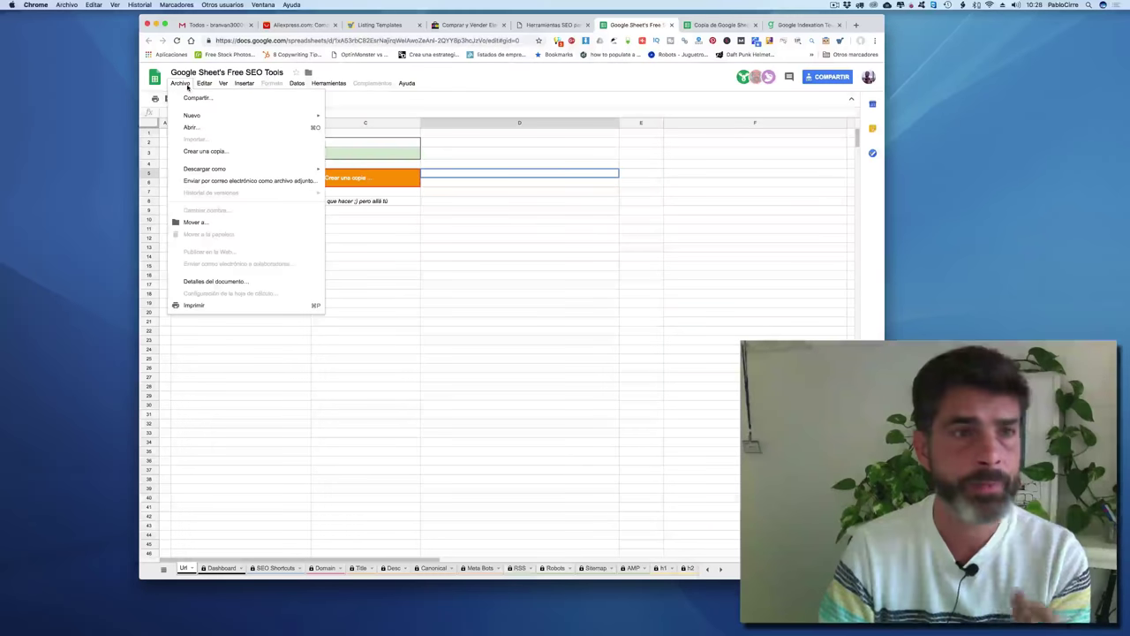
click(575, 91)
click(693, 24)
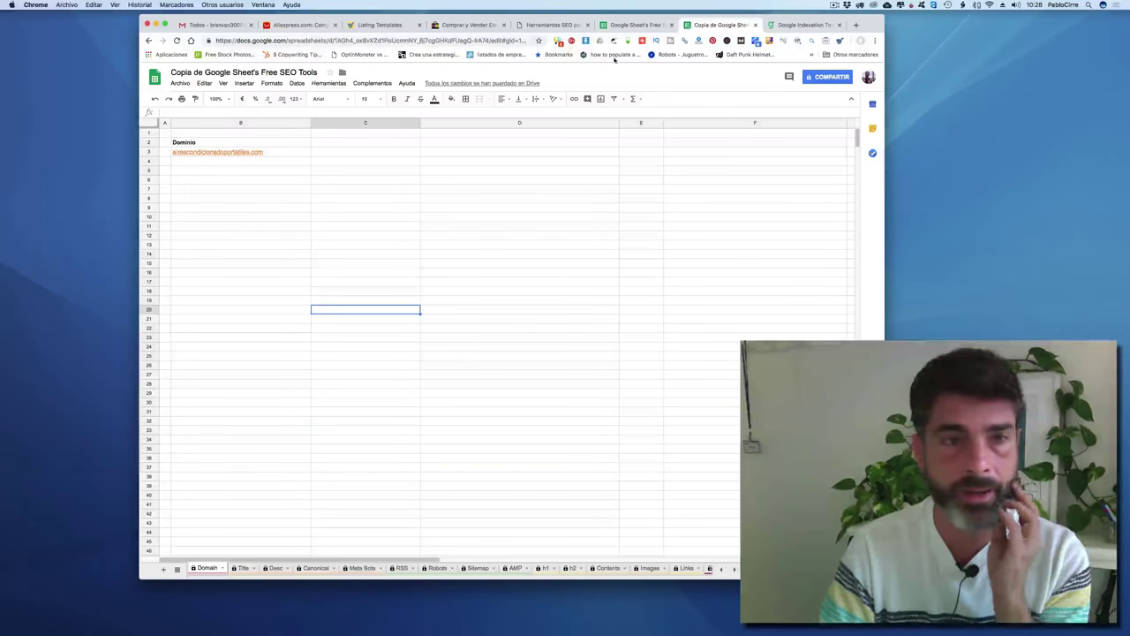
click(291, 173)
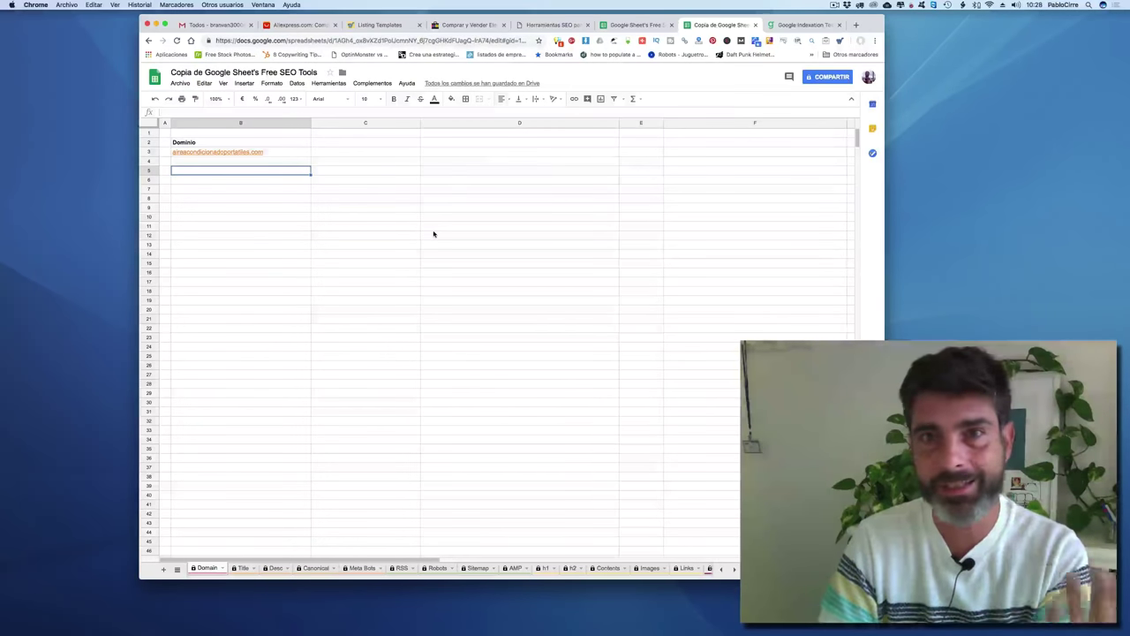
drag(565, 17, 584, 42)
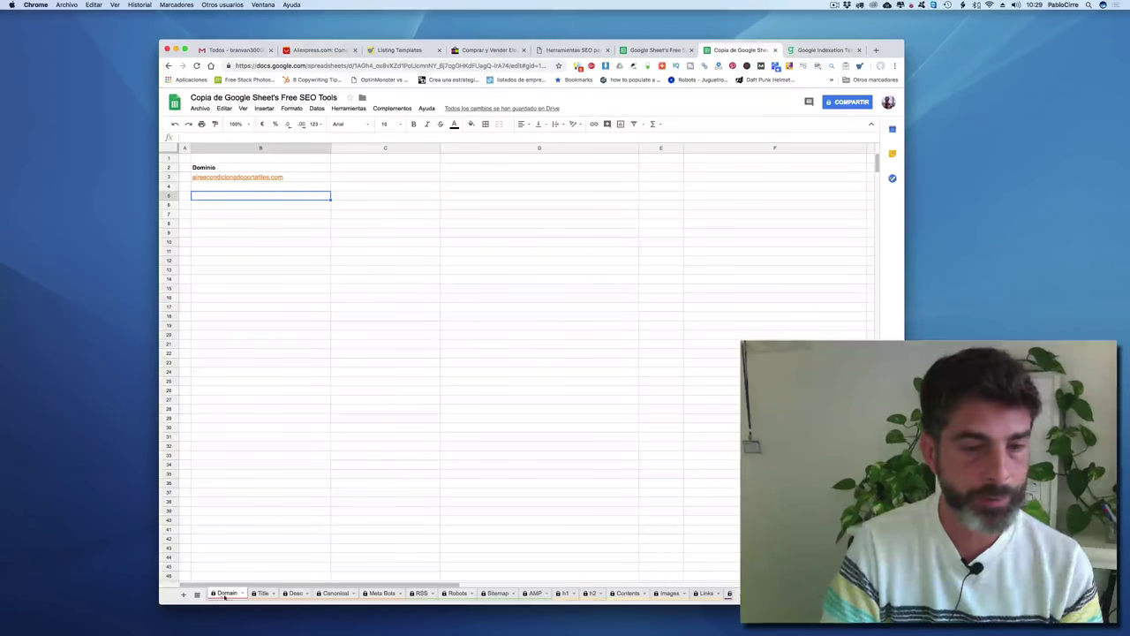
Inspect the B3 domain formula, then view the Title, Desc, Canonical and Meta Bots results
click(253, 178)
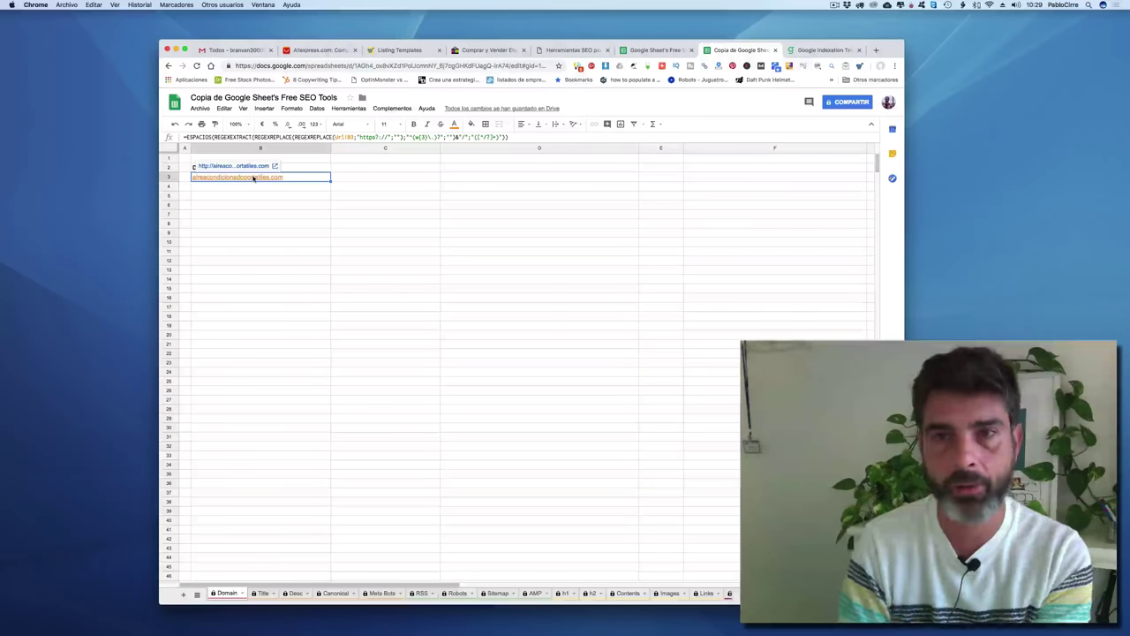
click(263, 593)
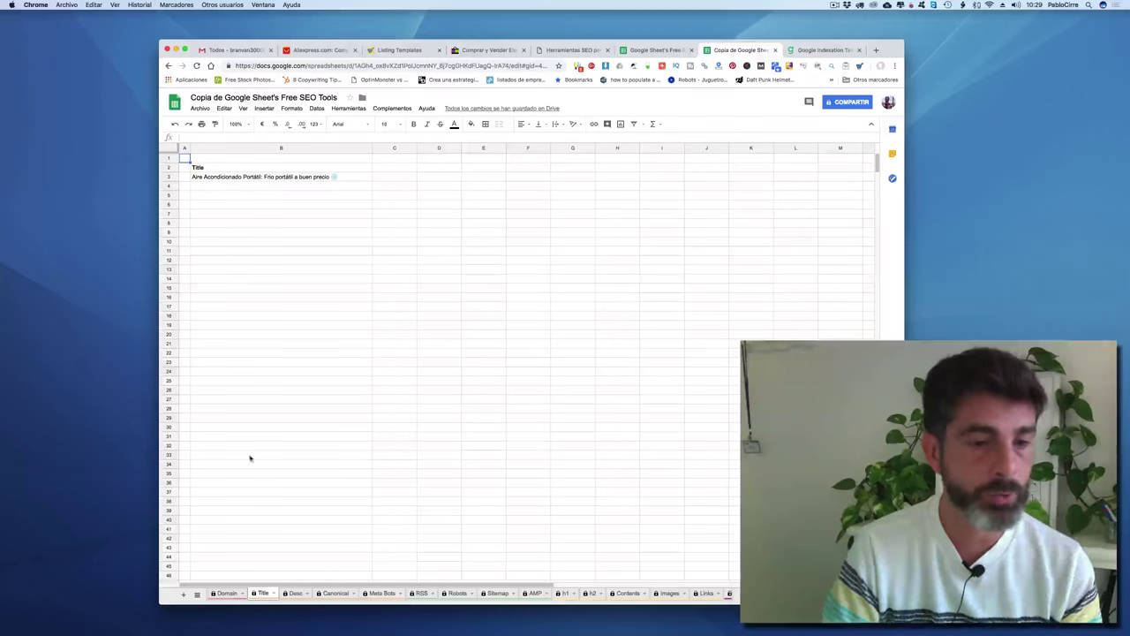
click(228, 593)
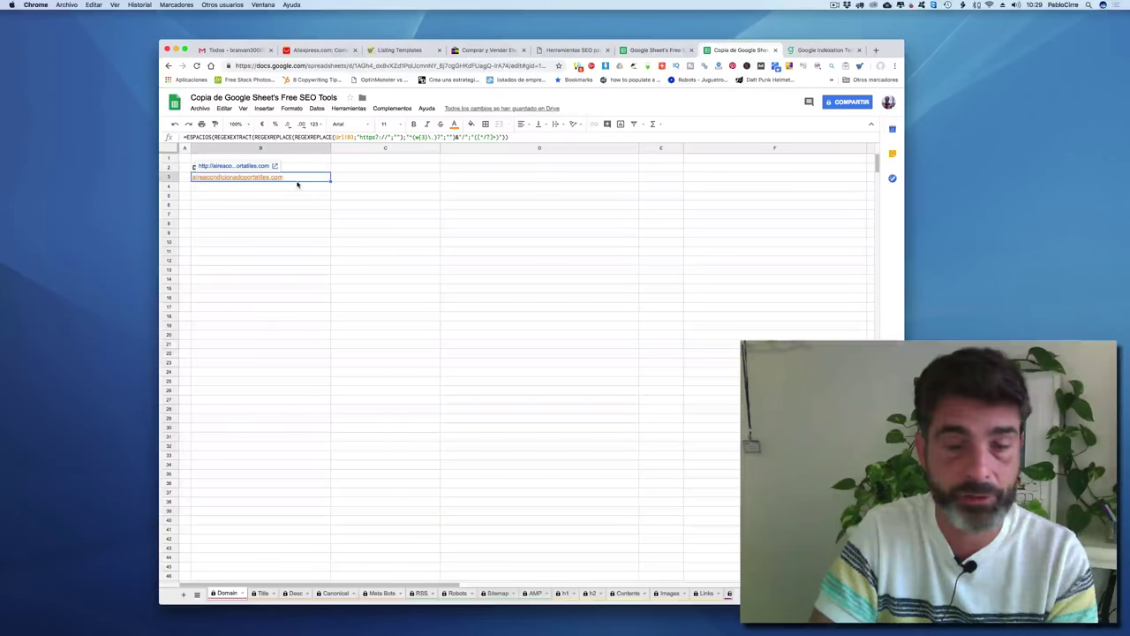
click(263, 593)
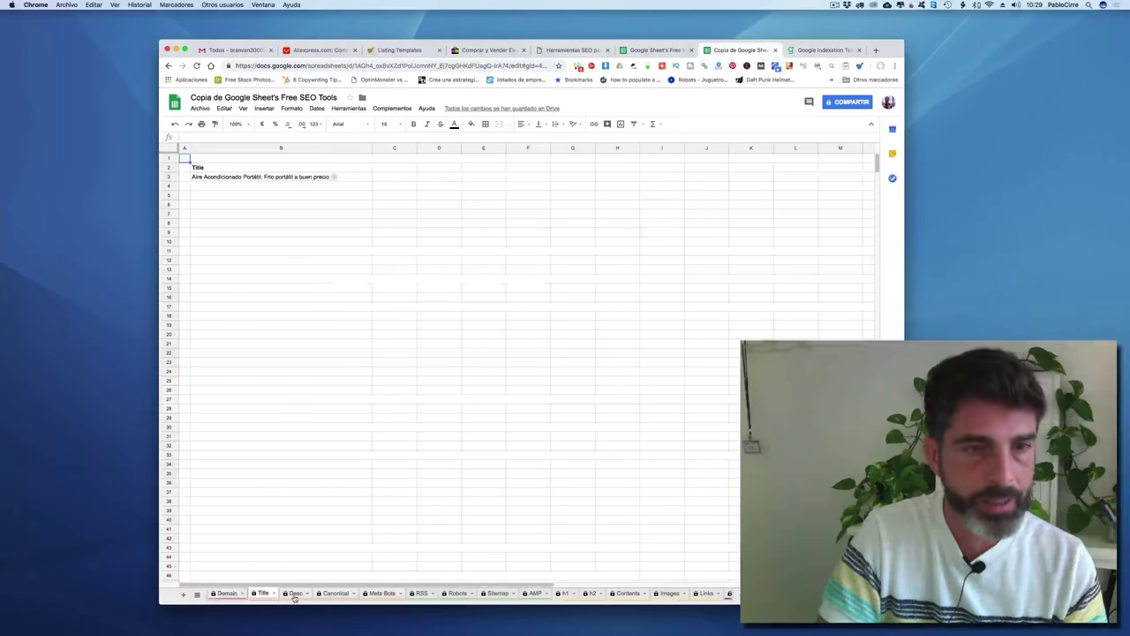
click(294, 593)
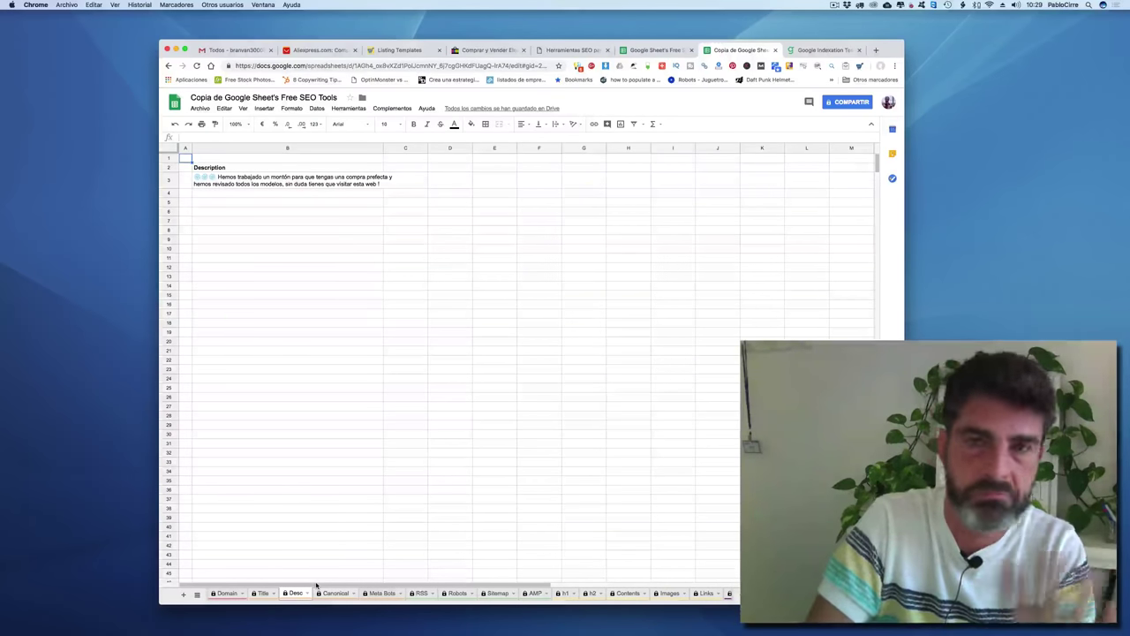
click(334, 593)
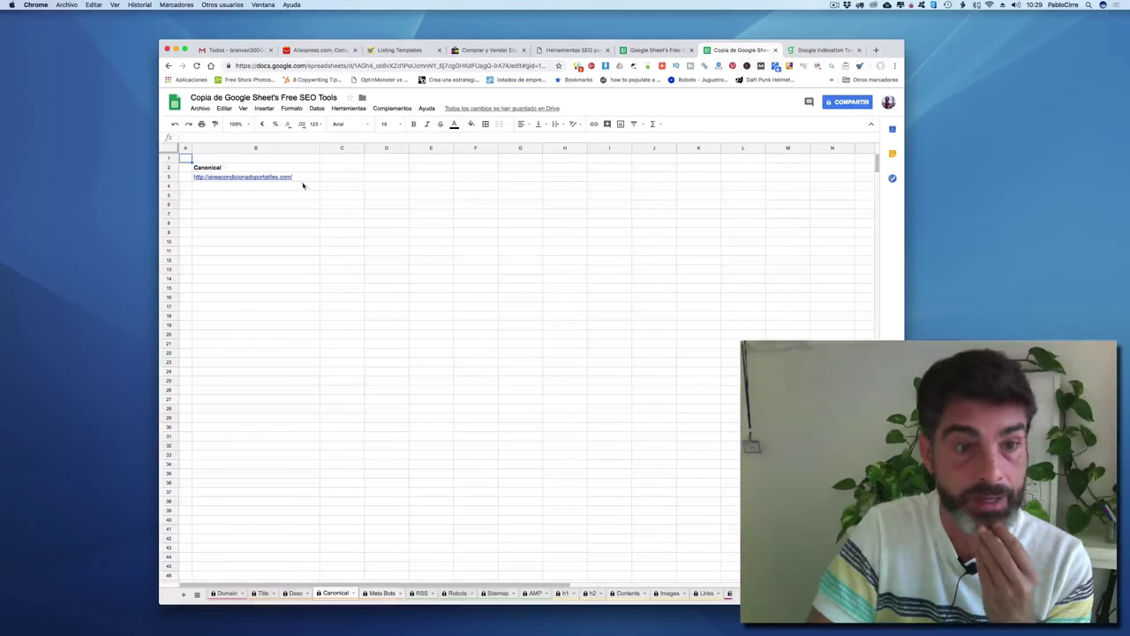
click(385, 597)
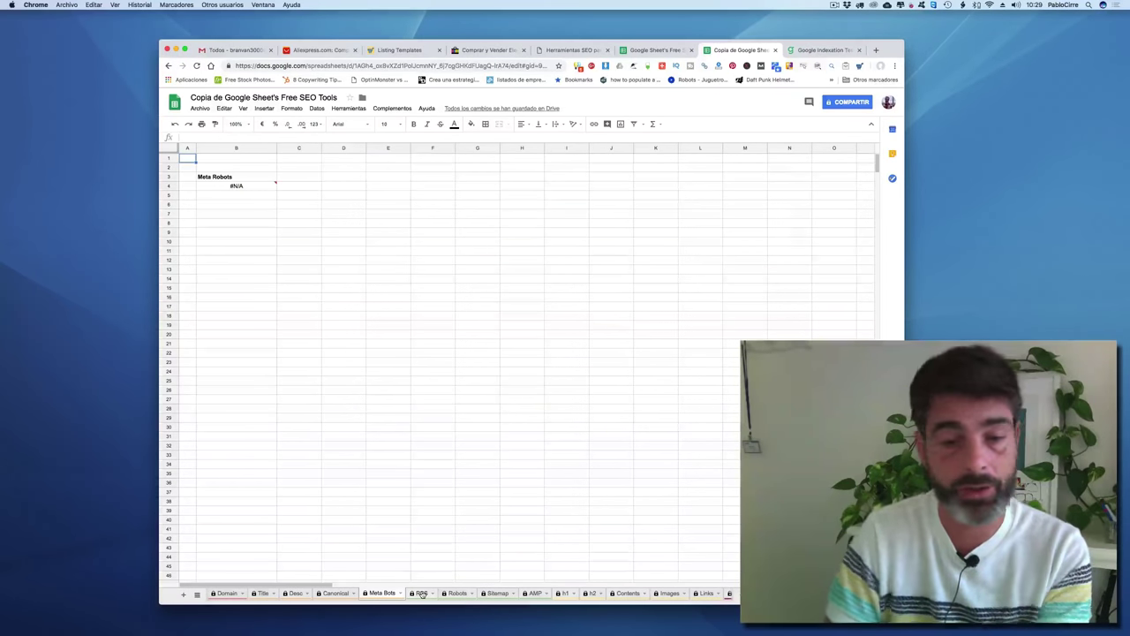
Check the RSS, Robots, Sitemap, AMP, h1, h2 and Contents sheets in turn
click(422, 594)
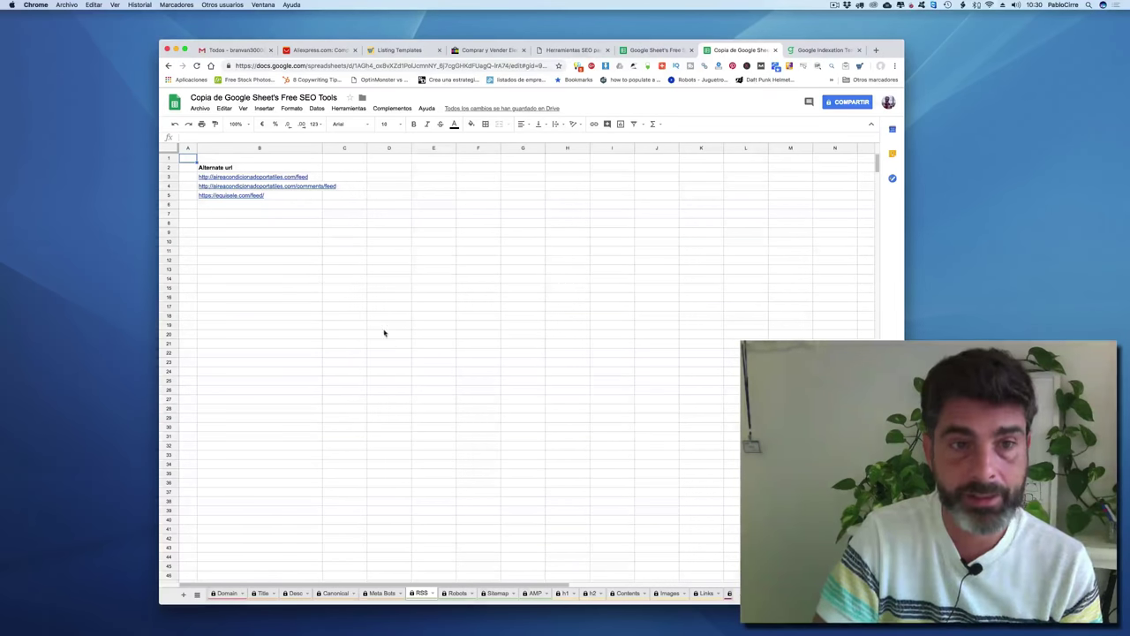
click(463, 595)
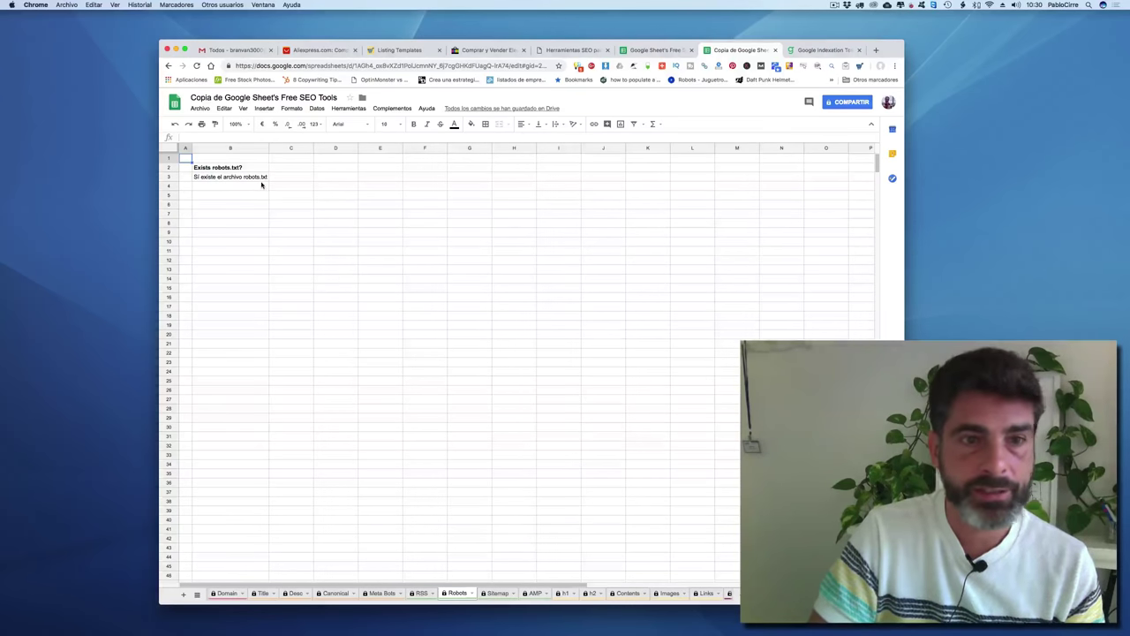
click(502, 593)
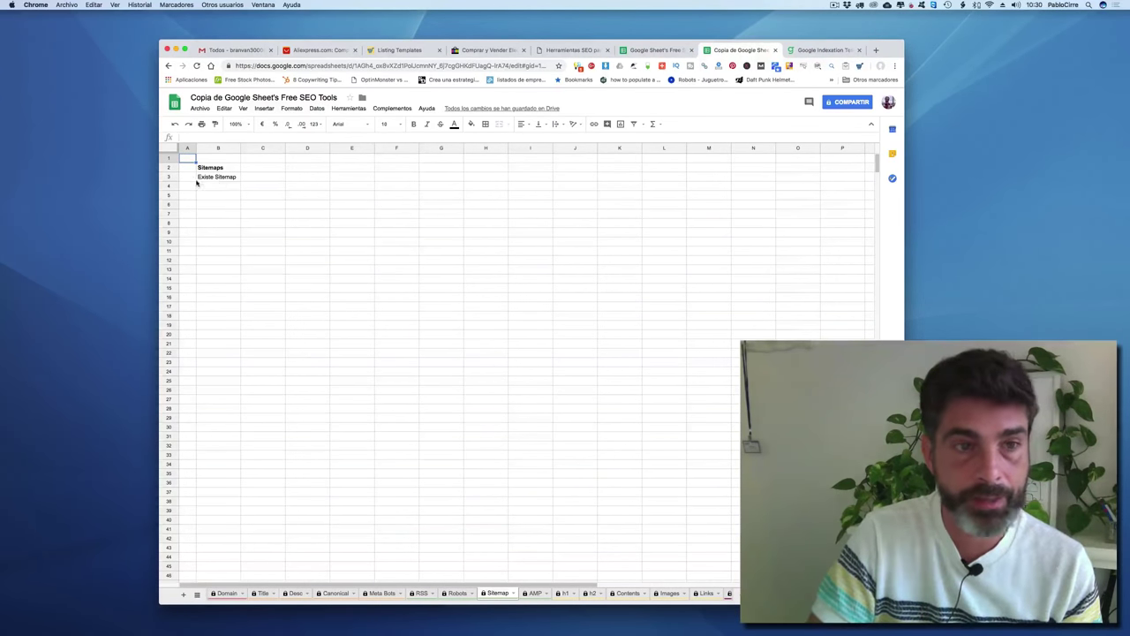
drag(535, 593, 548, 598)
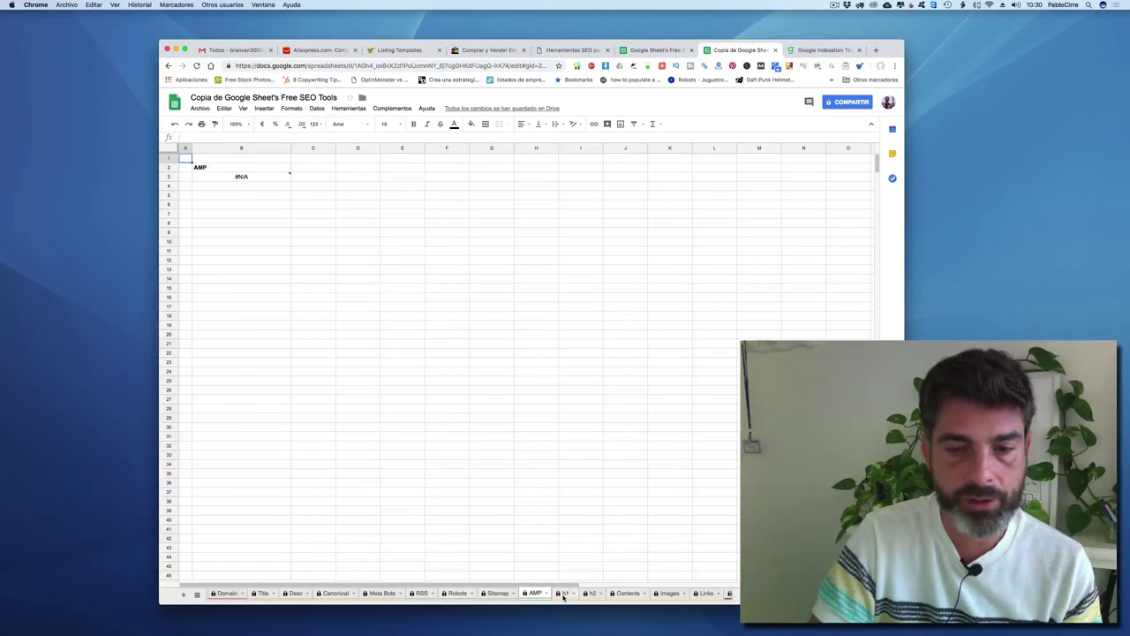
click(563, 594)
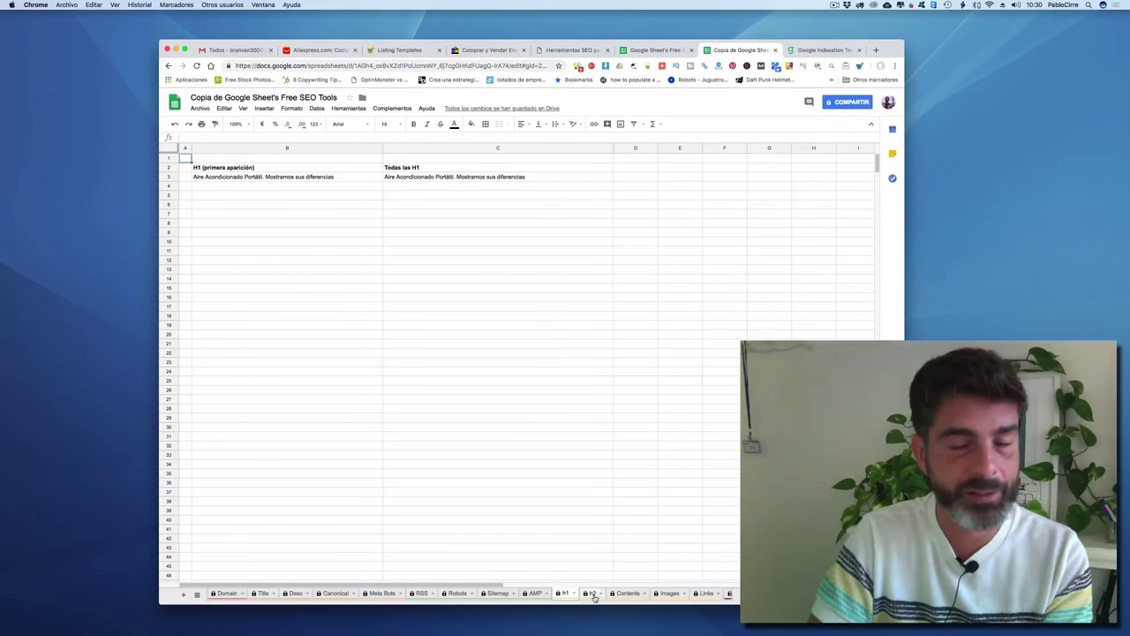
click(593, 595)
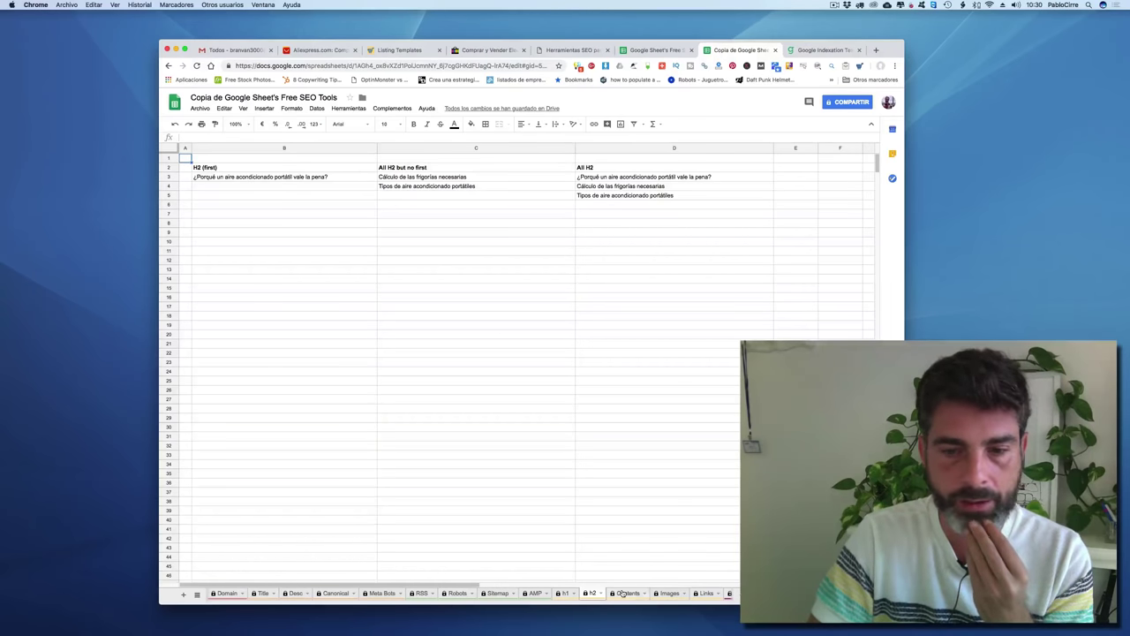
click(623, 594)
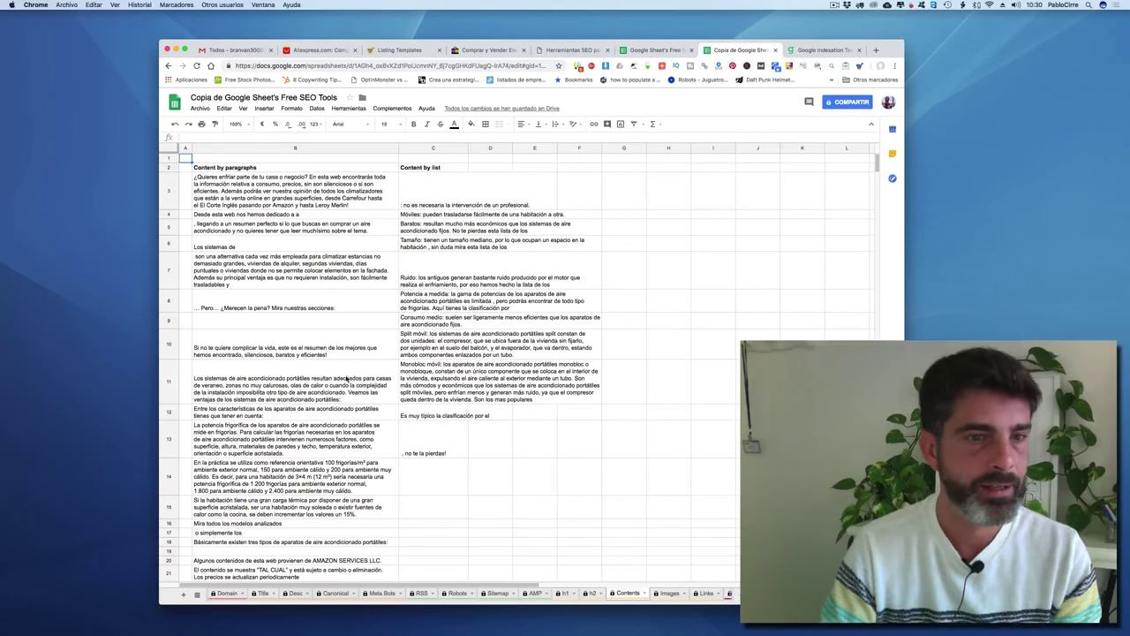
scroll(346, 380, down, 3)
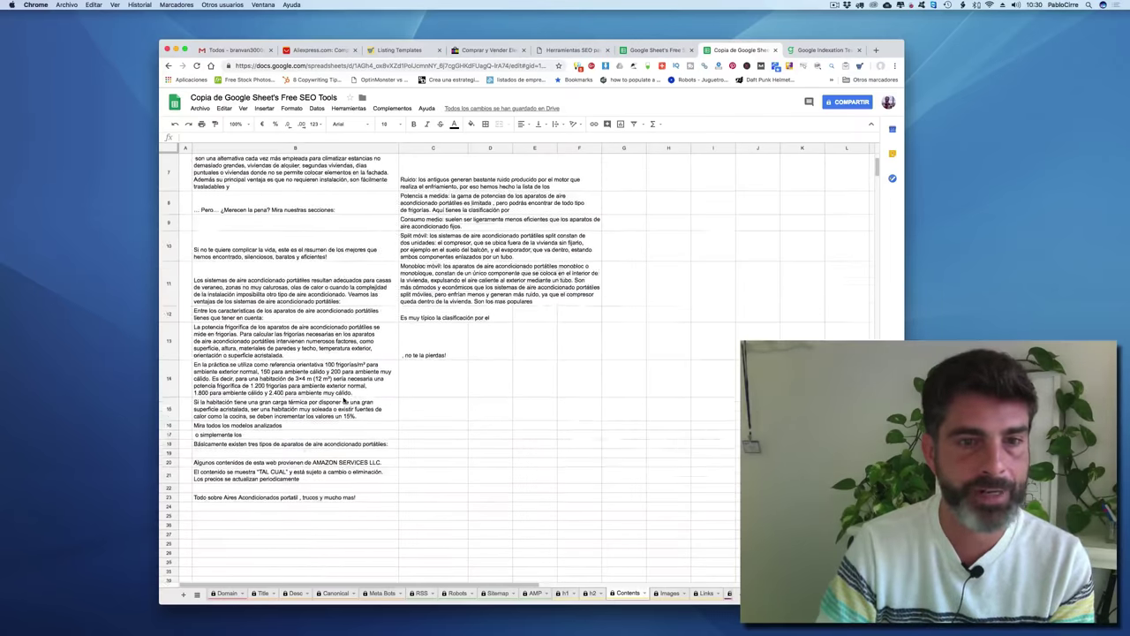
scroll(343, 400, up, 1)
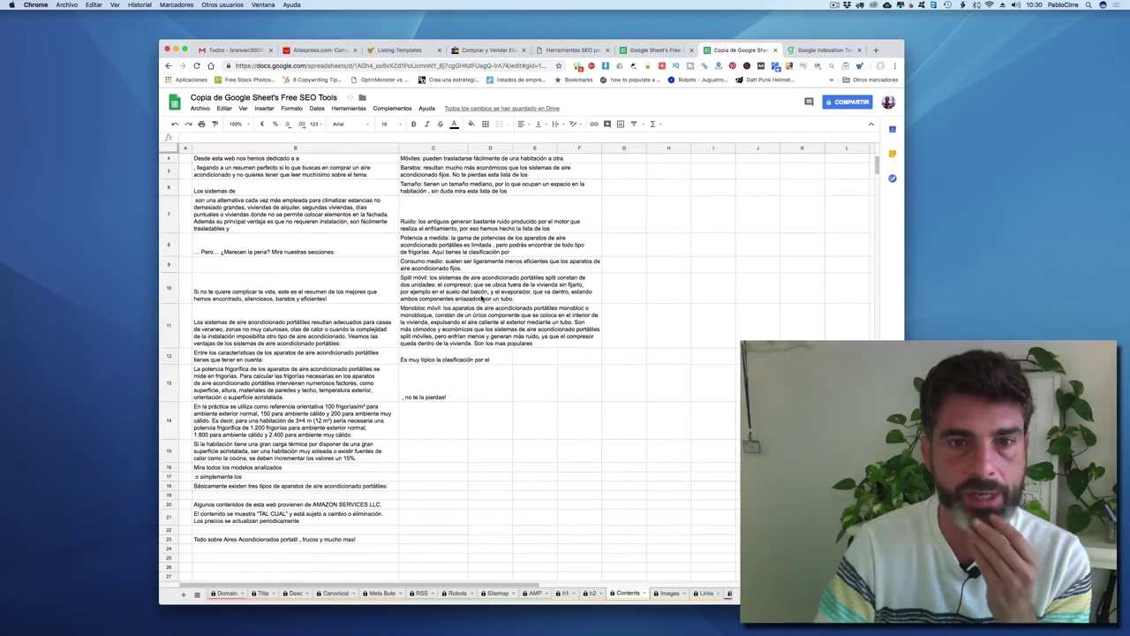
scroll(482, 298, up, 2)
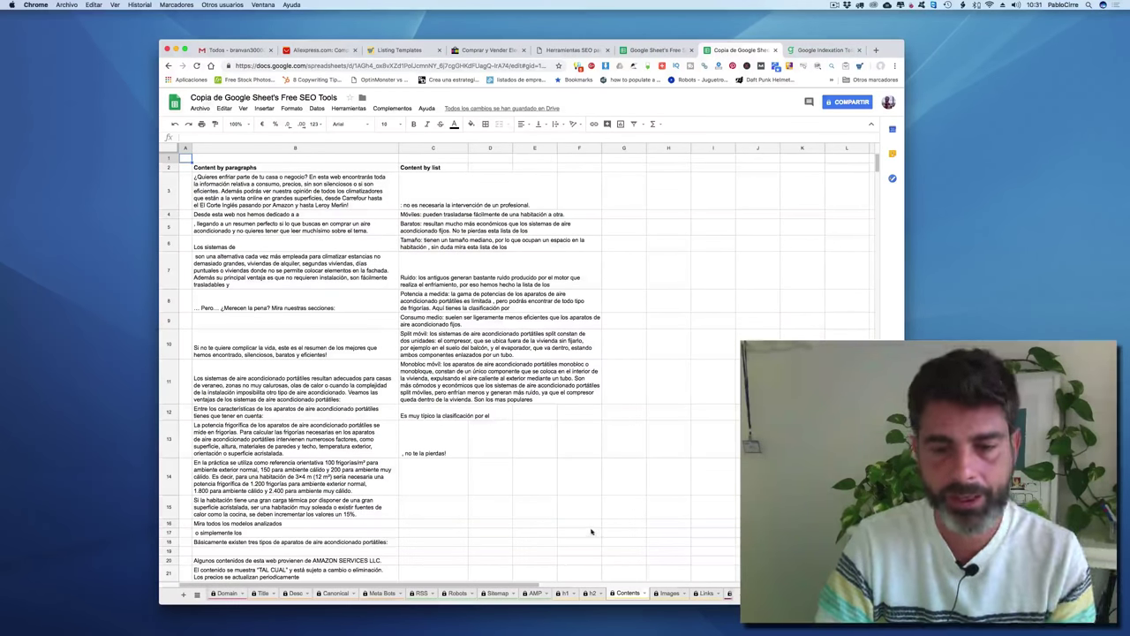
View the images' alt texts, scroll through every link on the Links sheet, then open Ref
click(668, 593)
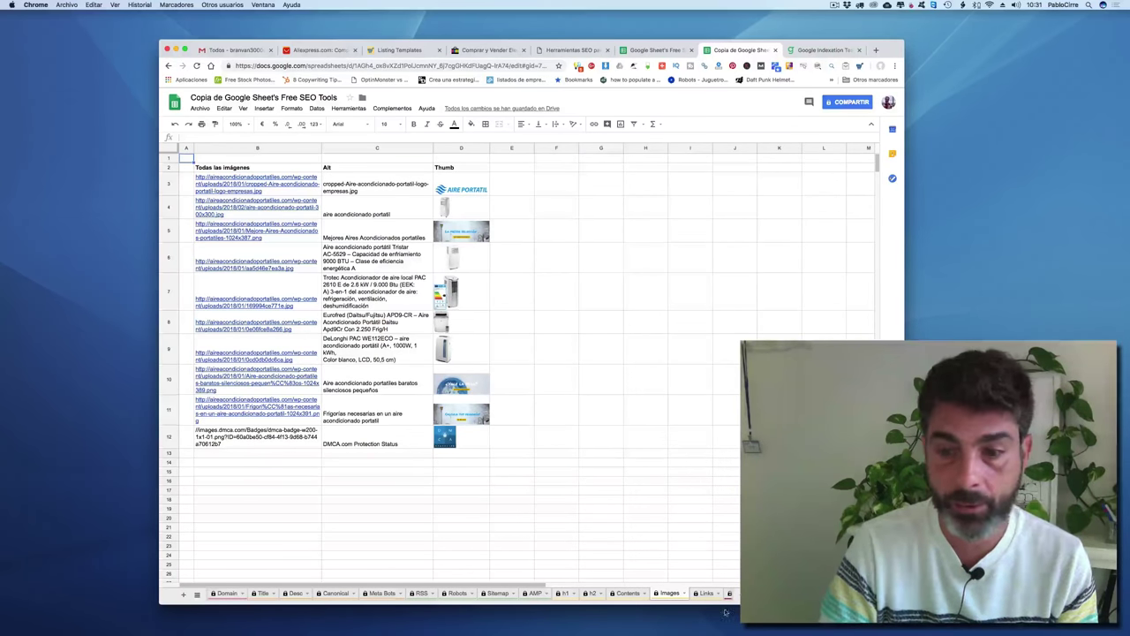
click(704, 593)
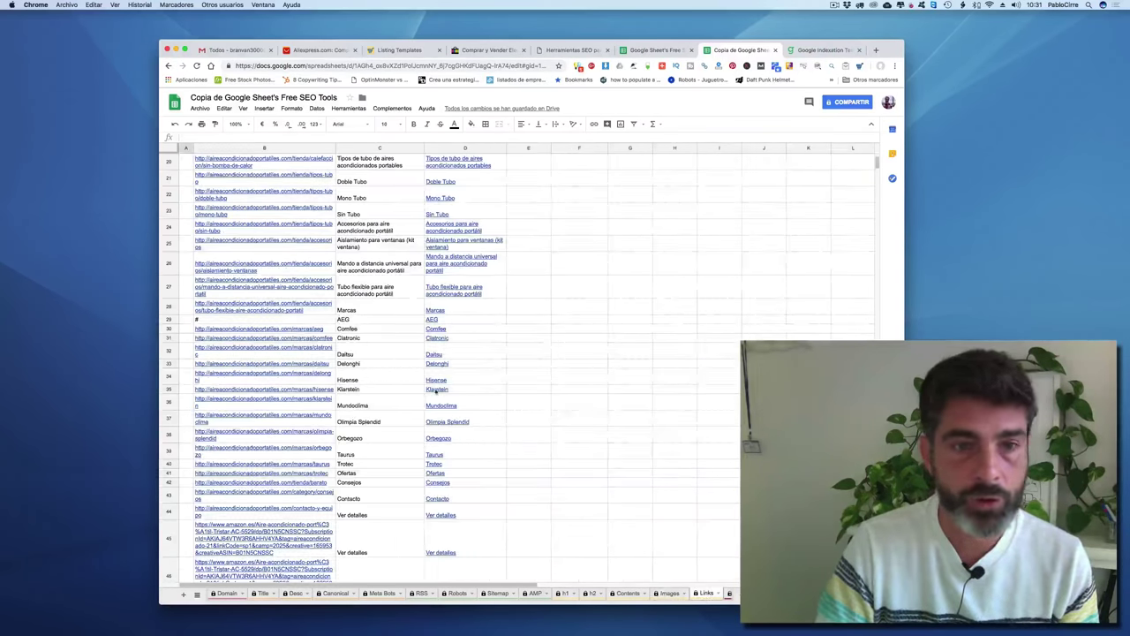
scroll(313, 393, down, 4)
scroll(313, 397, down, 4)
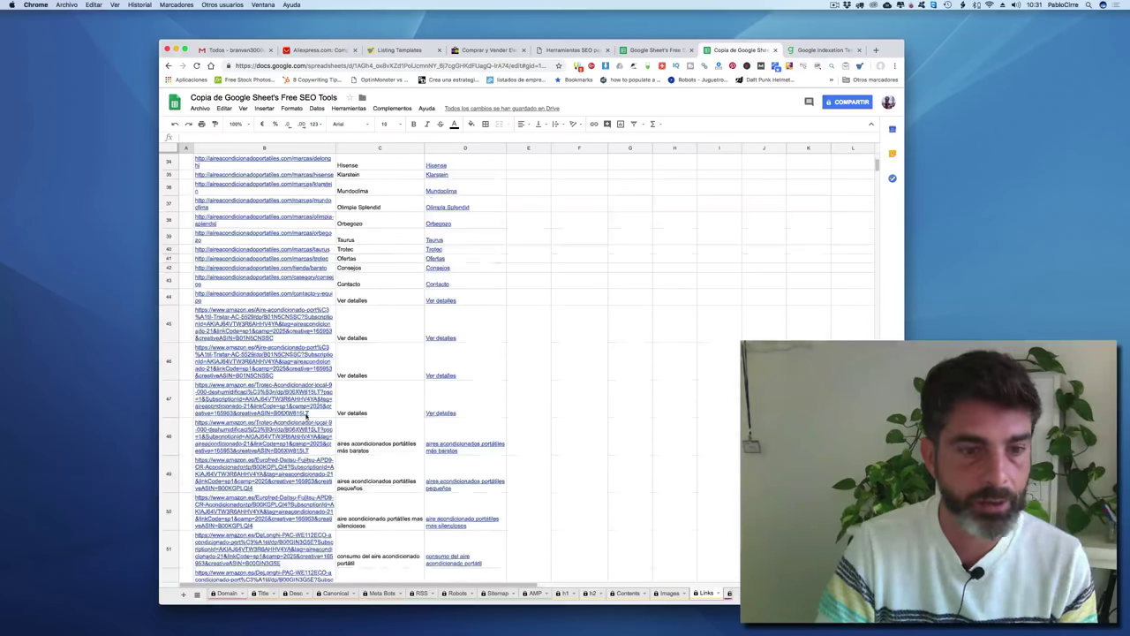
scroll(309, 406, down, 4)
scroll(305, 421, down, 3)
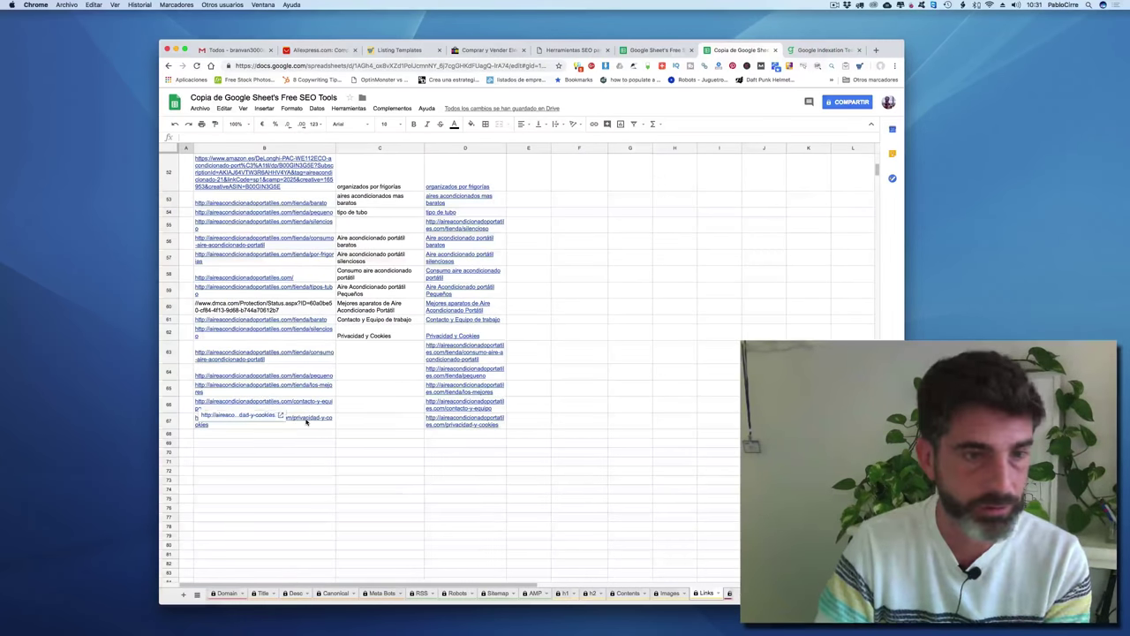
mouse_move(263, 402)
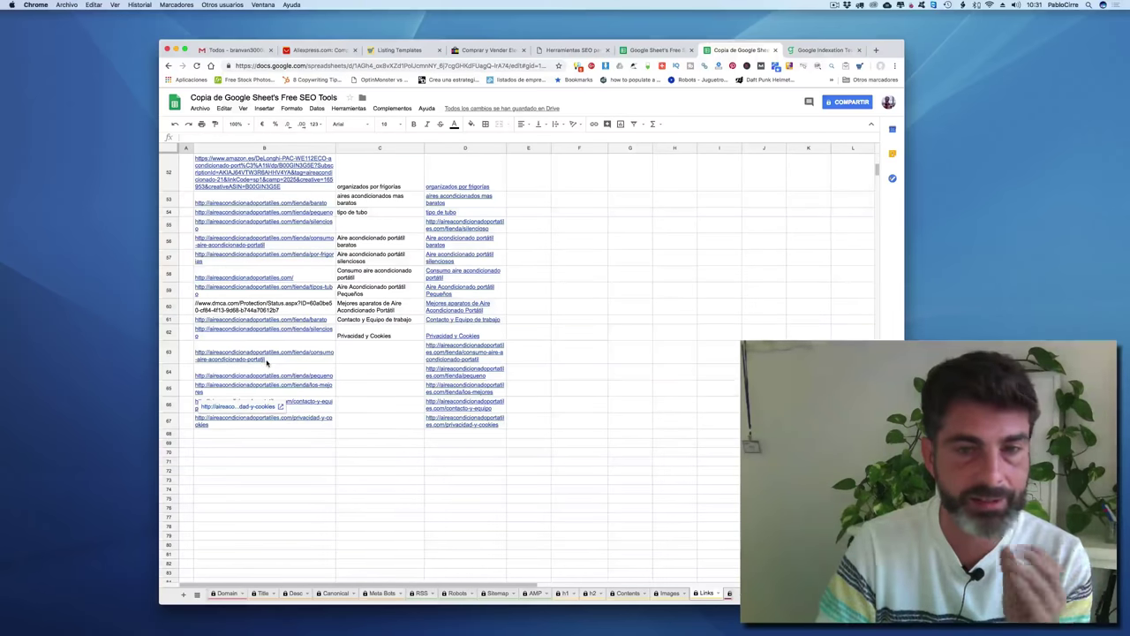
scroll(274, 370, up, 5)
scroll(266, 362, up, 2)
scroll(291, 388, down, 5)
scroll(326, 423, down, 3)
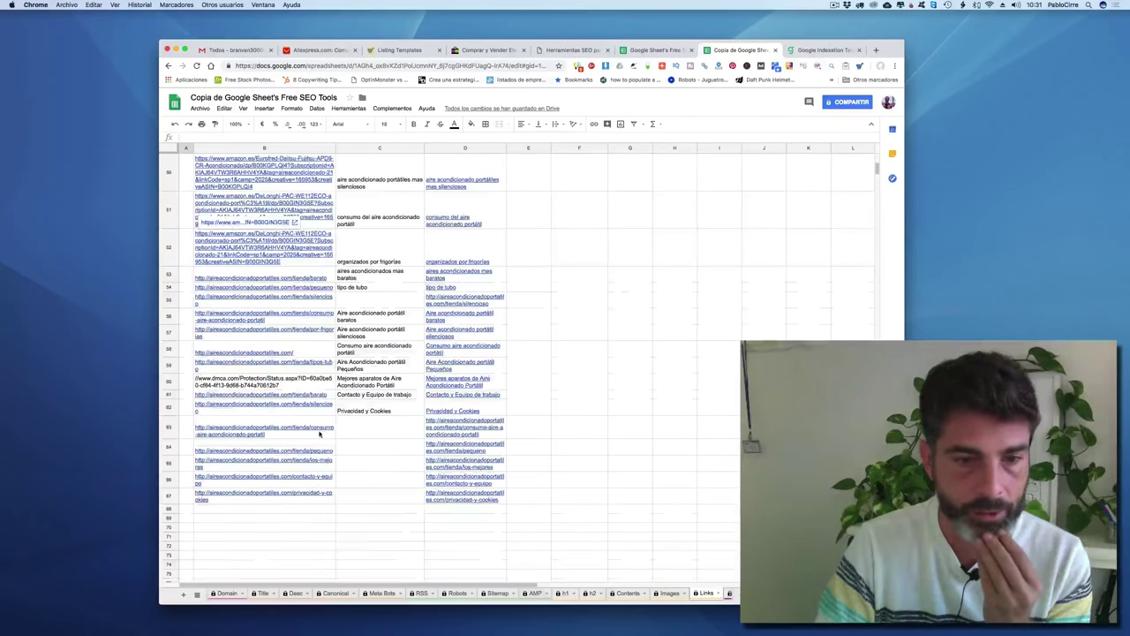
scroll(372, 437, up, 5)
scroll(373, 440, up, 5)
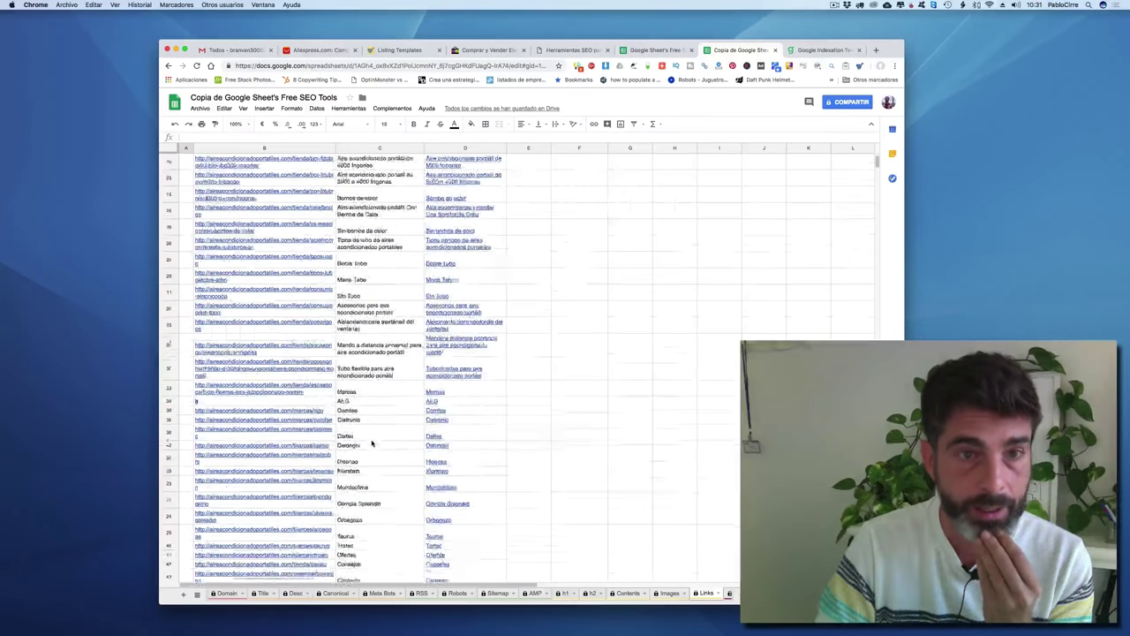
scroll(373, 440, up, 5)
scroll(393, 210, up, 2)
scroll(388, 172, up, 3)
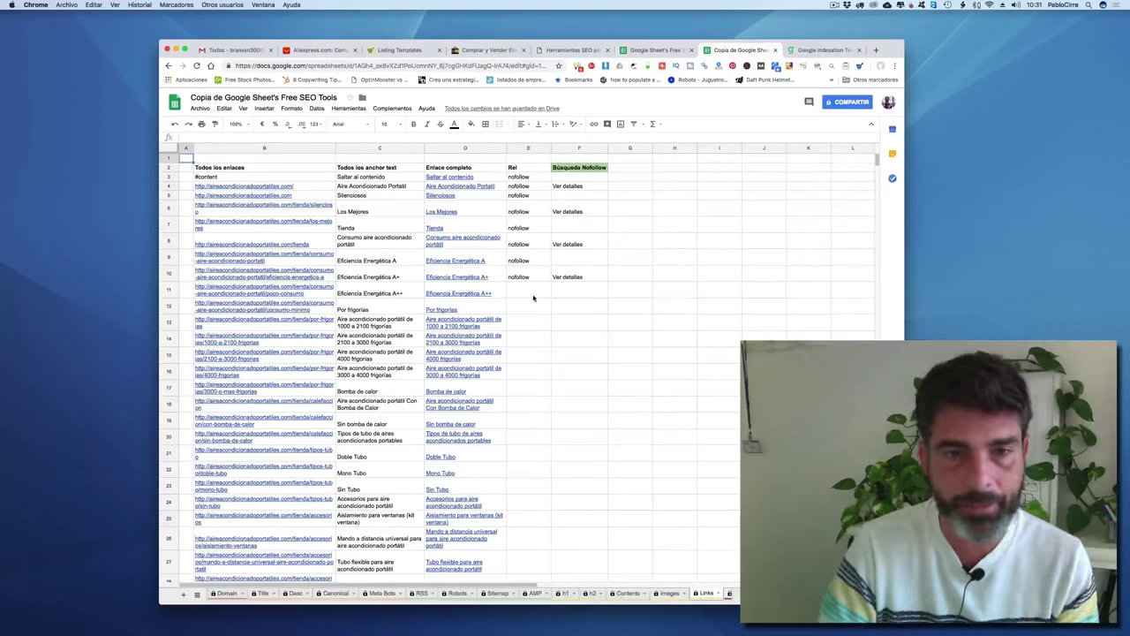
click(729, 593)
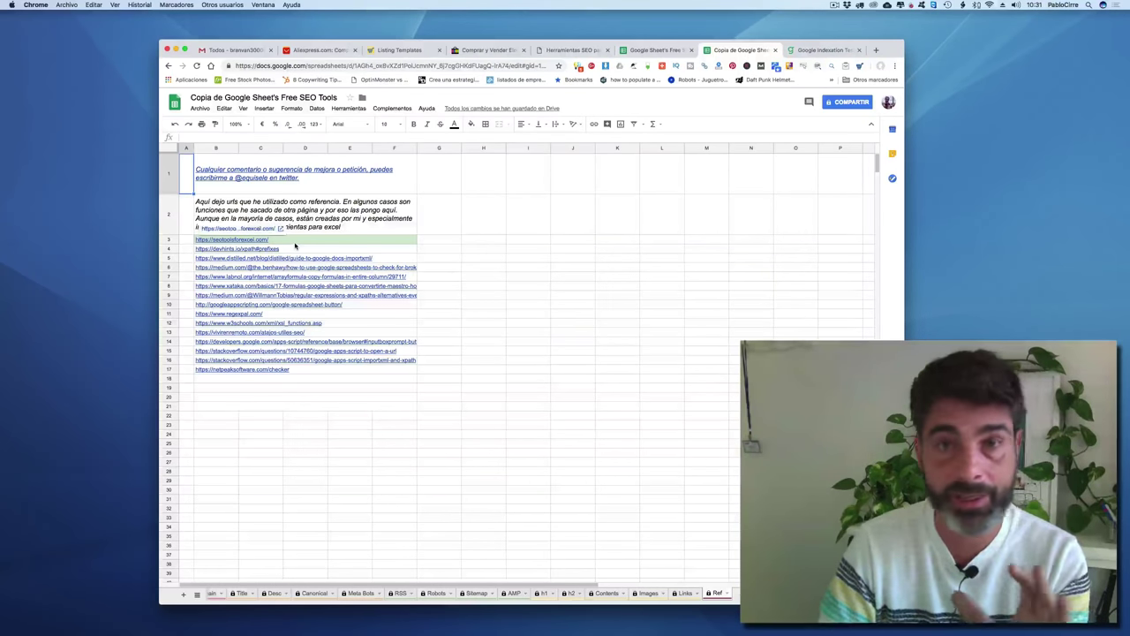
mouse_move(655, 50)
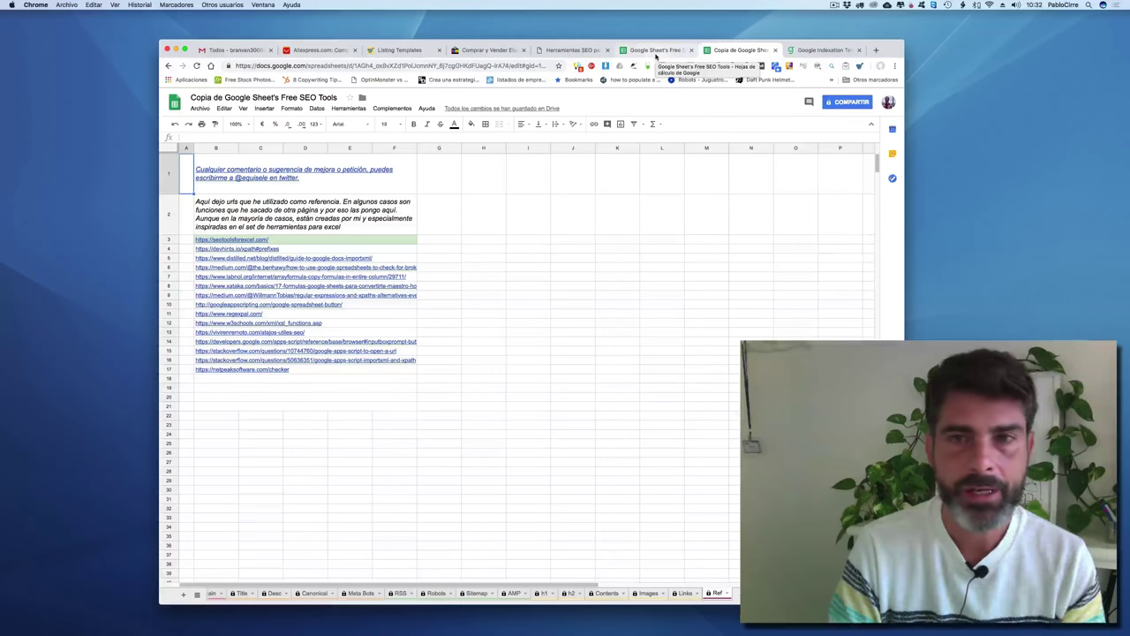
click(309, 248)
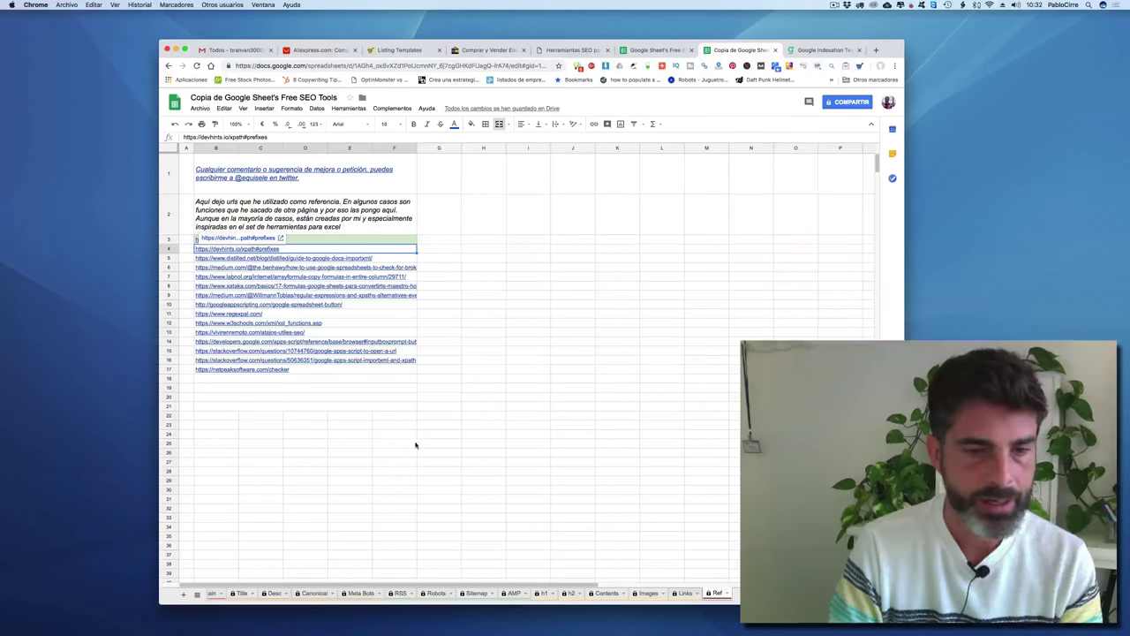
click(737, 598)
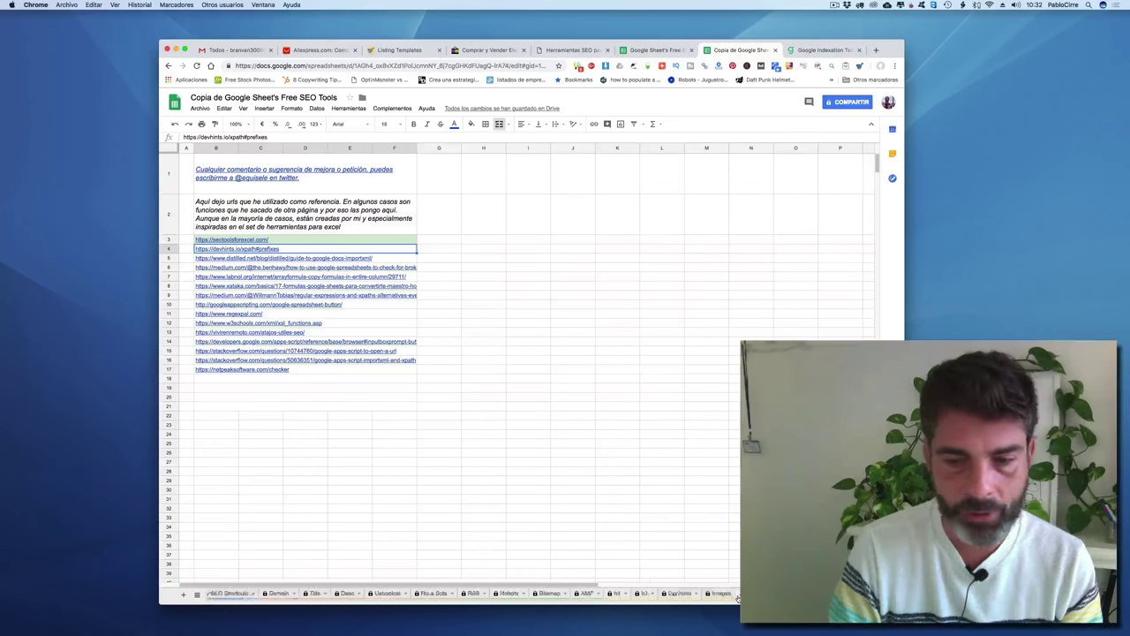
On the SEO Shortcuts sheet, open the domain's Google cache page, then close the 404 page
click(308, 593)
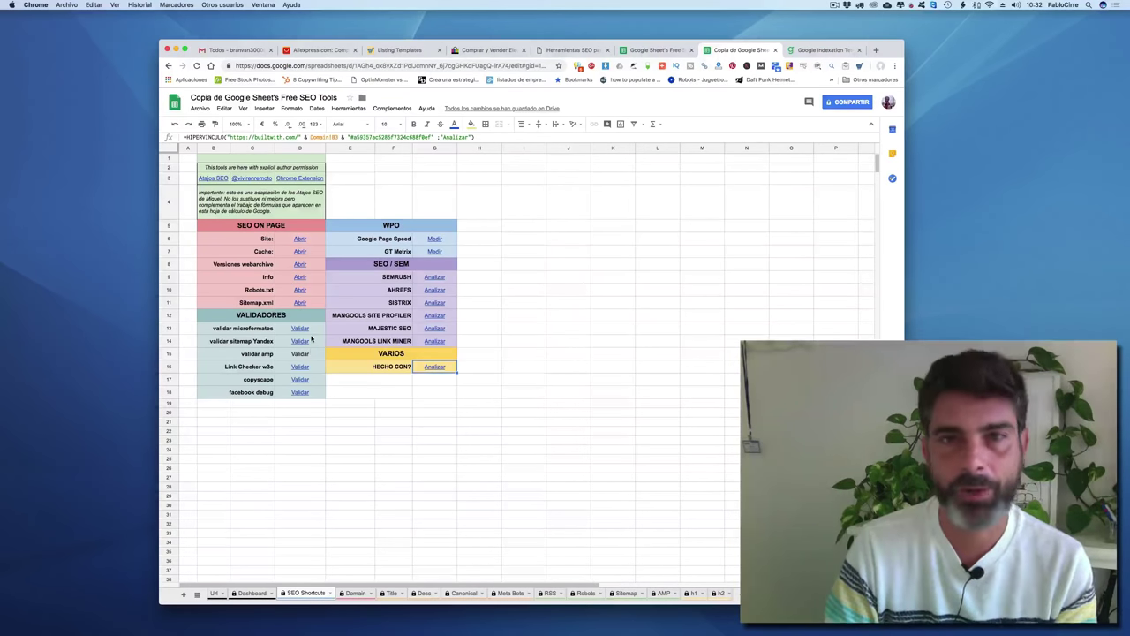
click(311, 248)
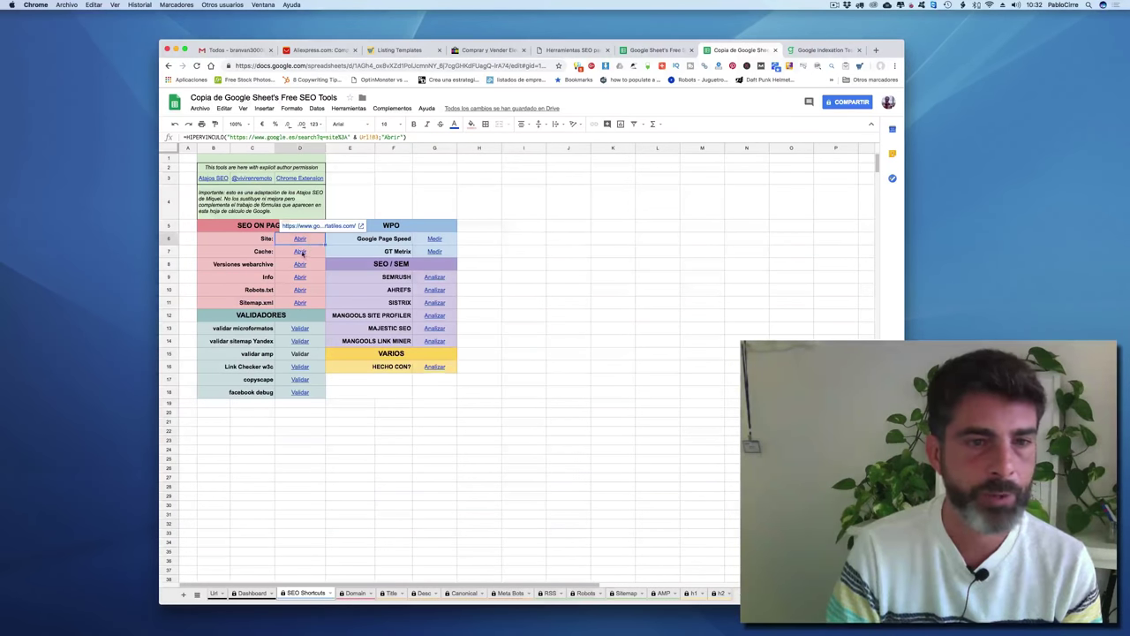
click(320, 244)
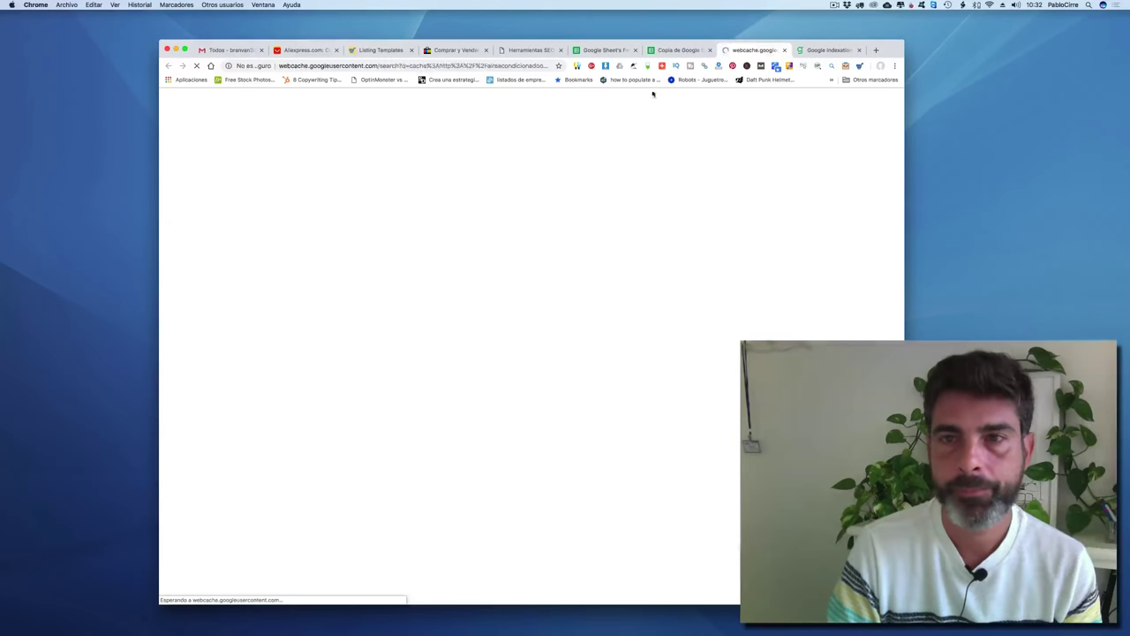
click(783, 51)
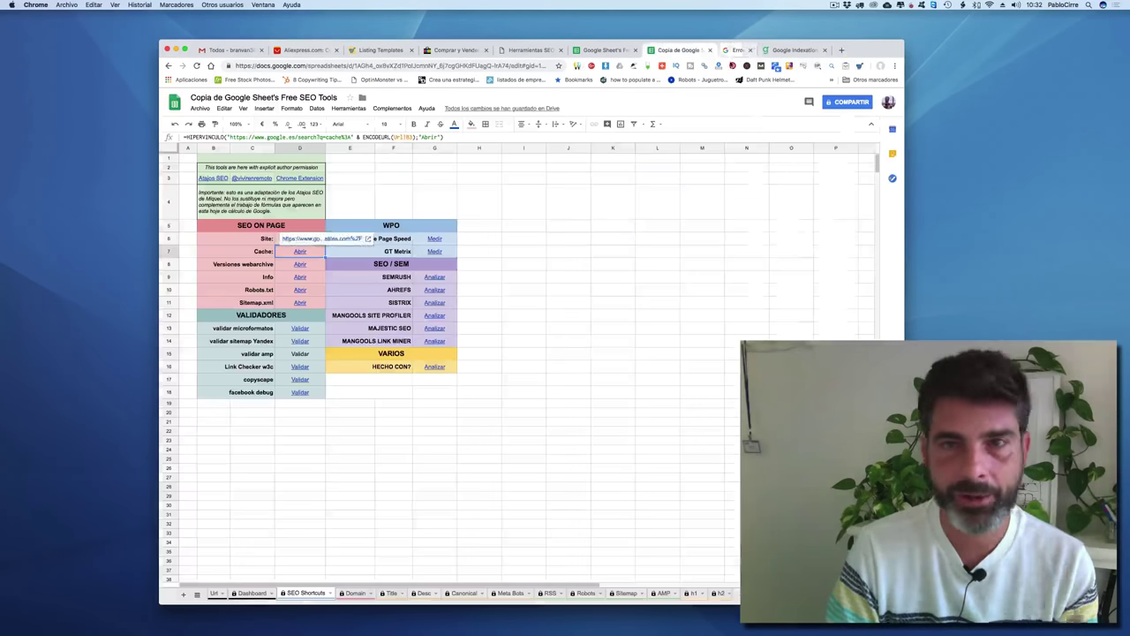
Open the domain's robots.txt file from its shortcut, then close it
click(300, 289)
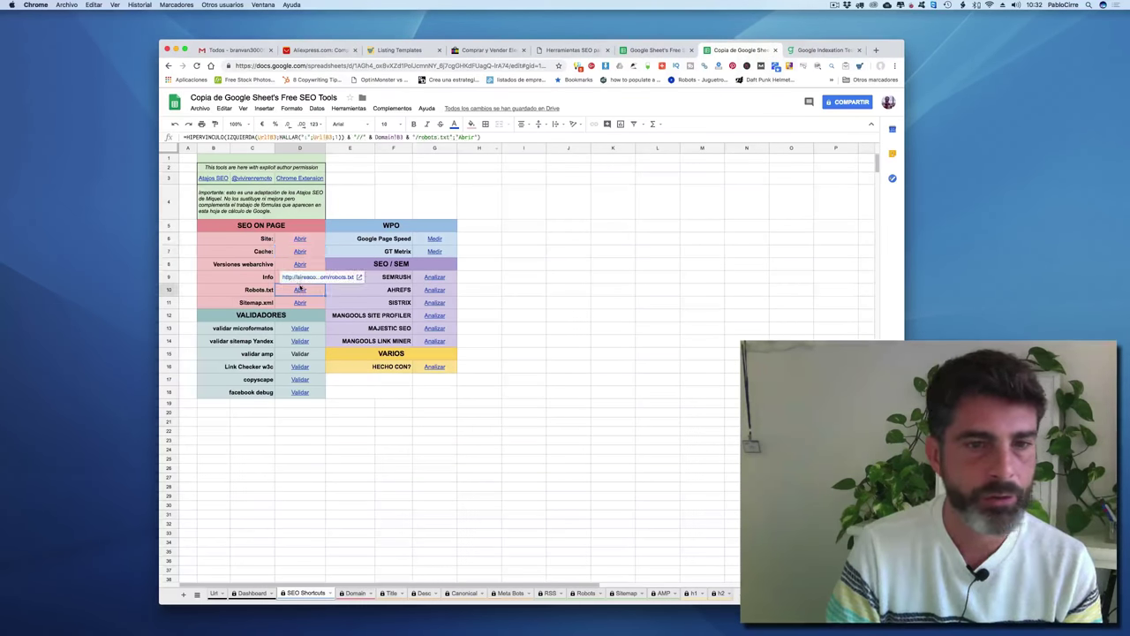
click(318, 283)
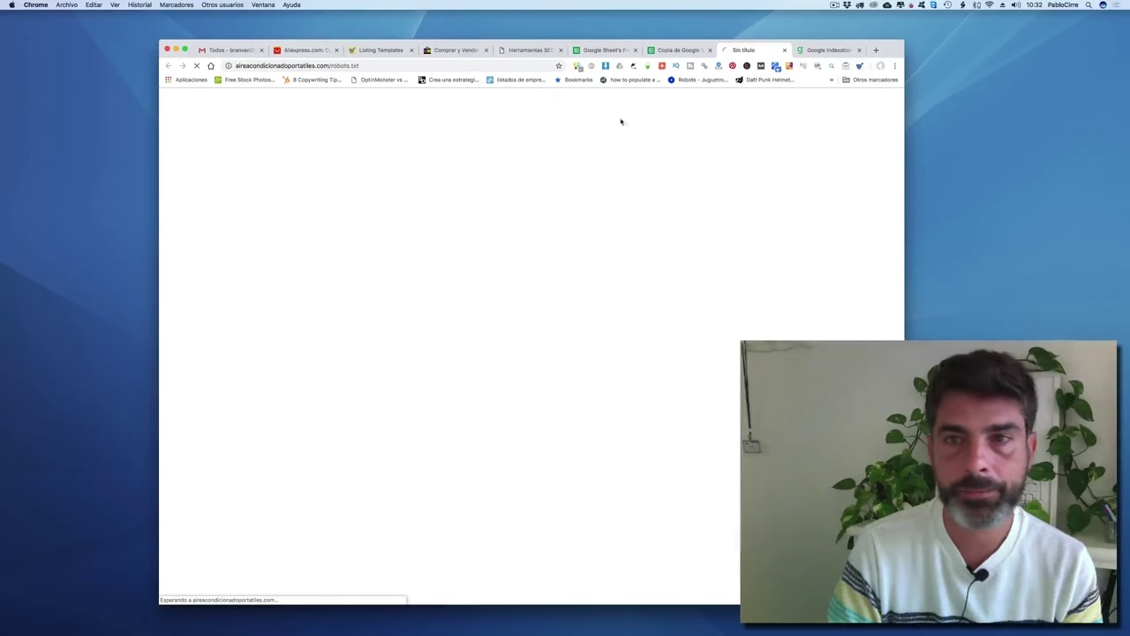
click(784, 50)
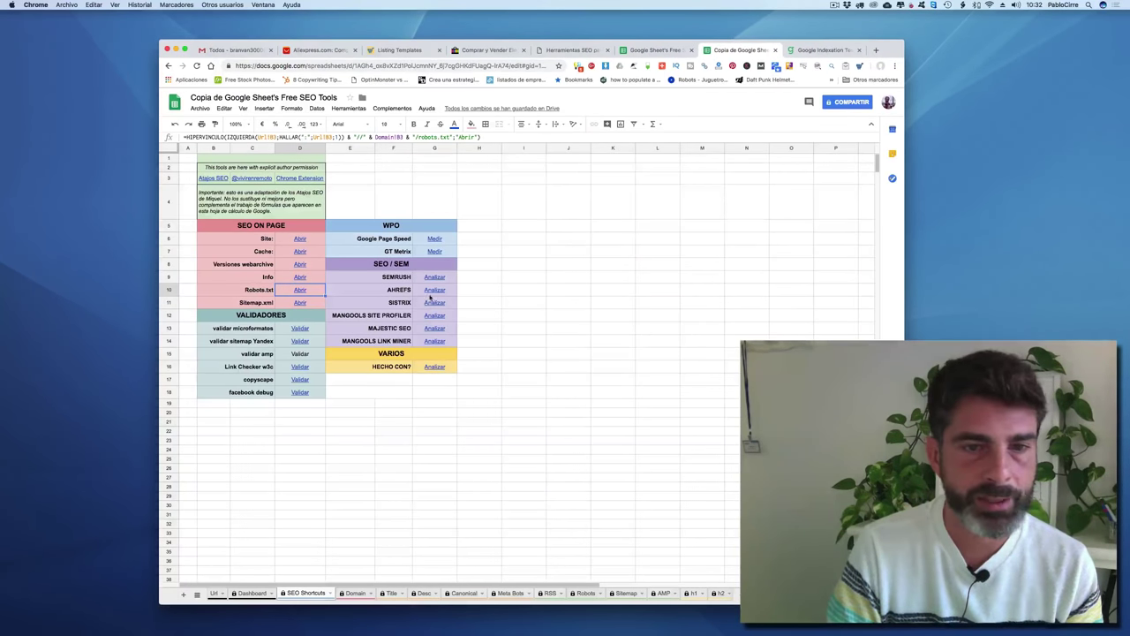
Run PageSpeed Insights on the domain and select its URL and the render-blocking JavaScript suggestion
click(435, 239)
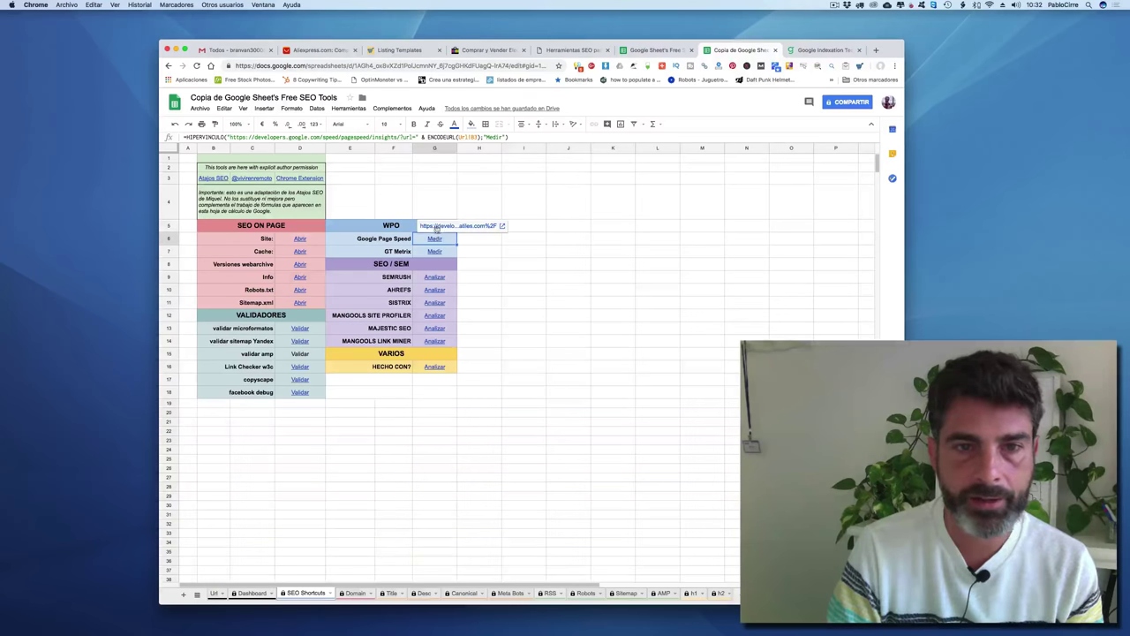
click(436, 225)
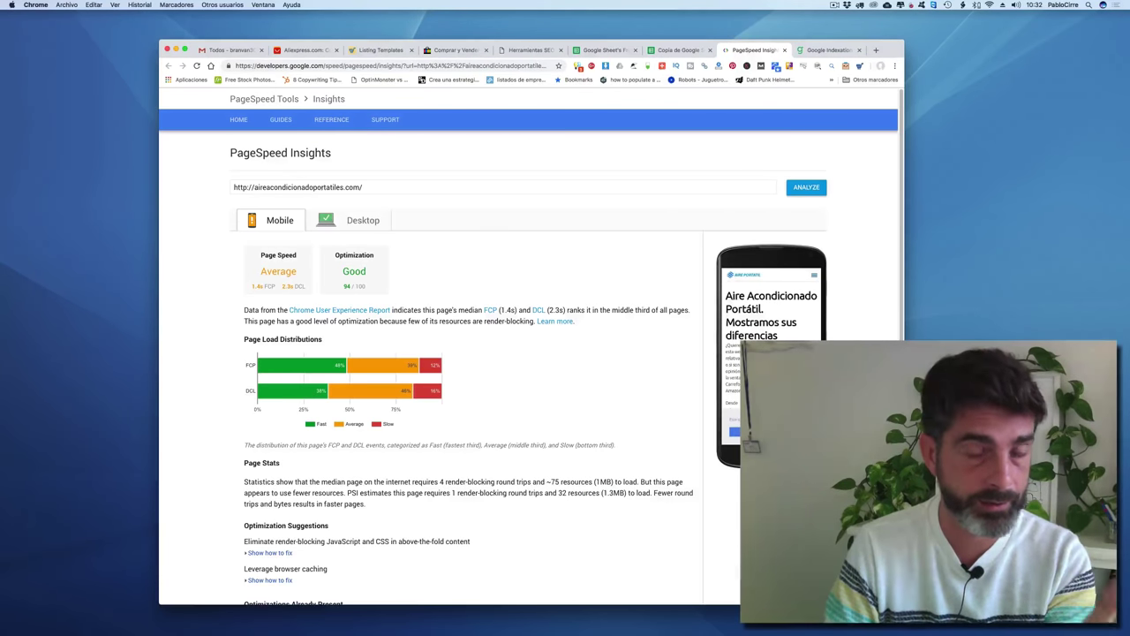
triple_click(330, 187)
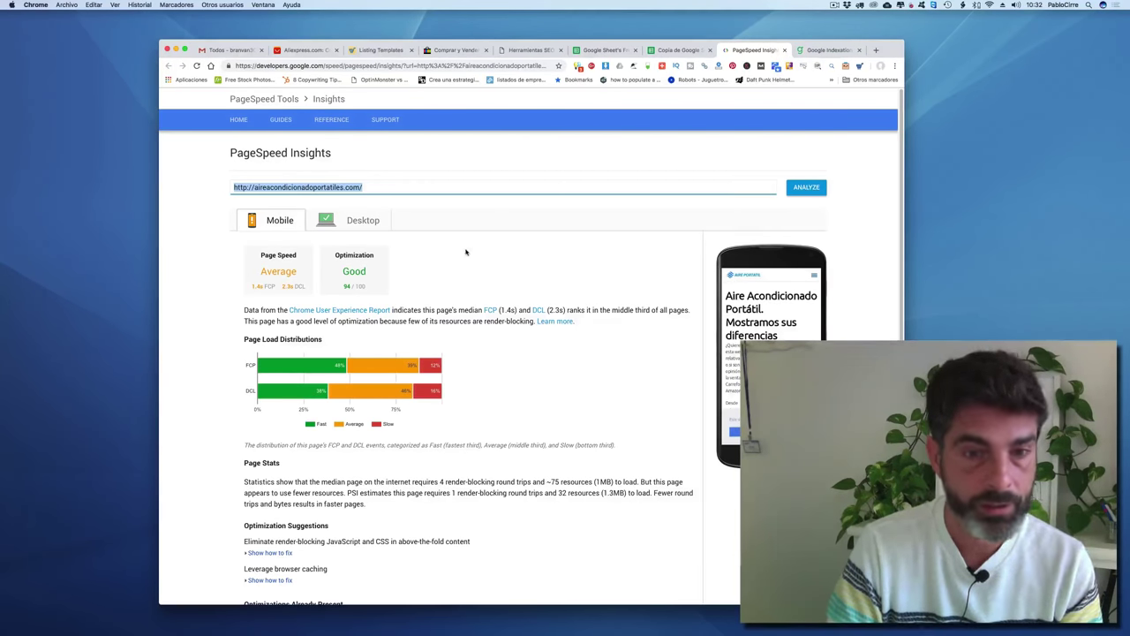
scroll(345, 390, down, 1)
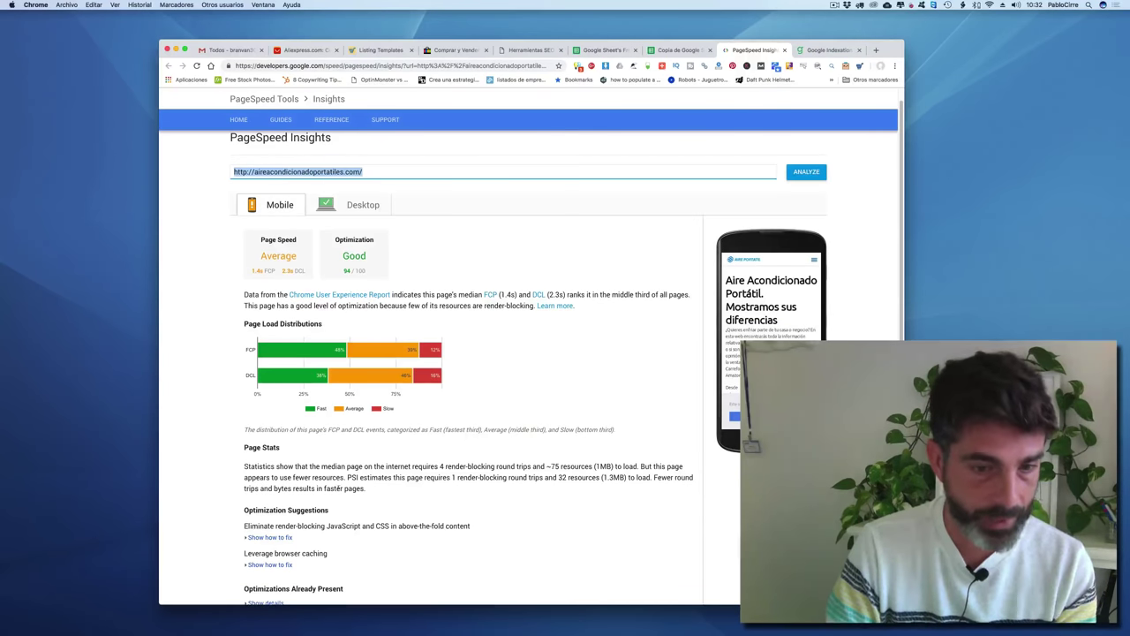
drag(298, 525, 375, 526)
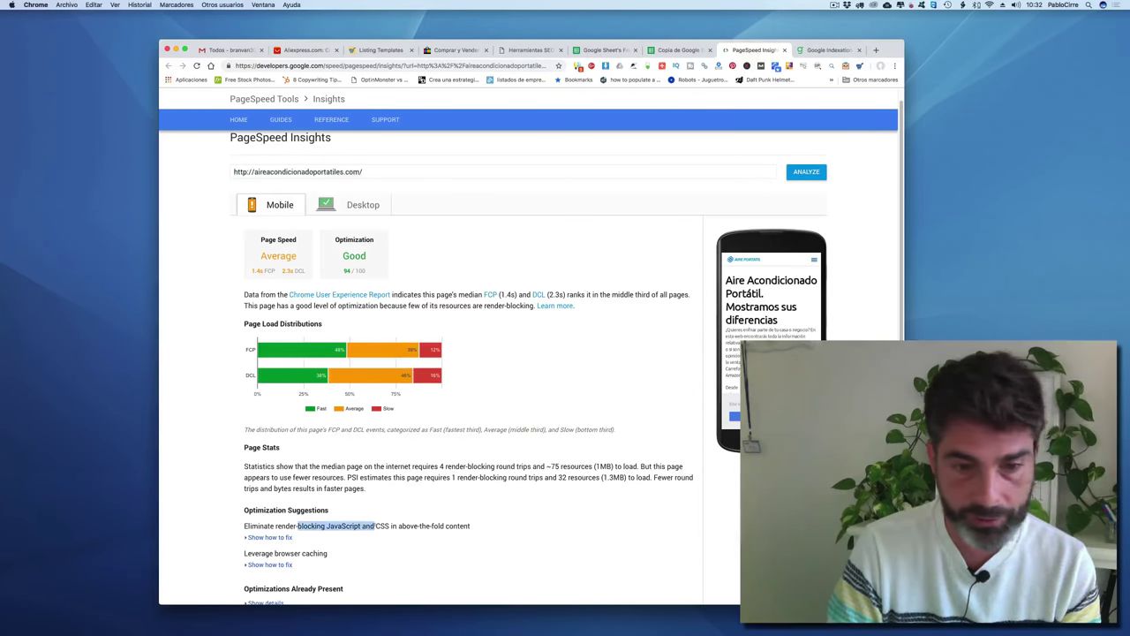
Back in the spreadsheet, open the domain's GTmetrix analysis and close it
click(675, 51)
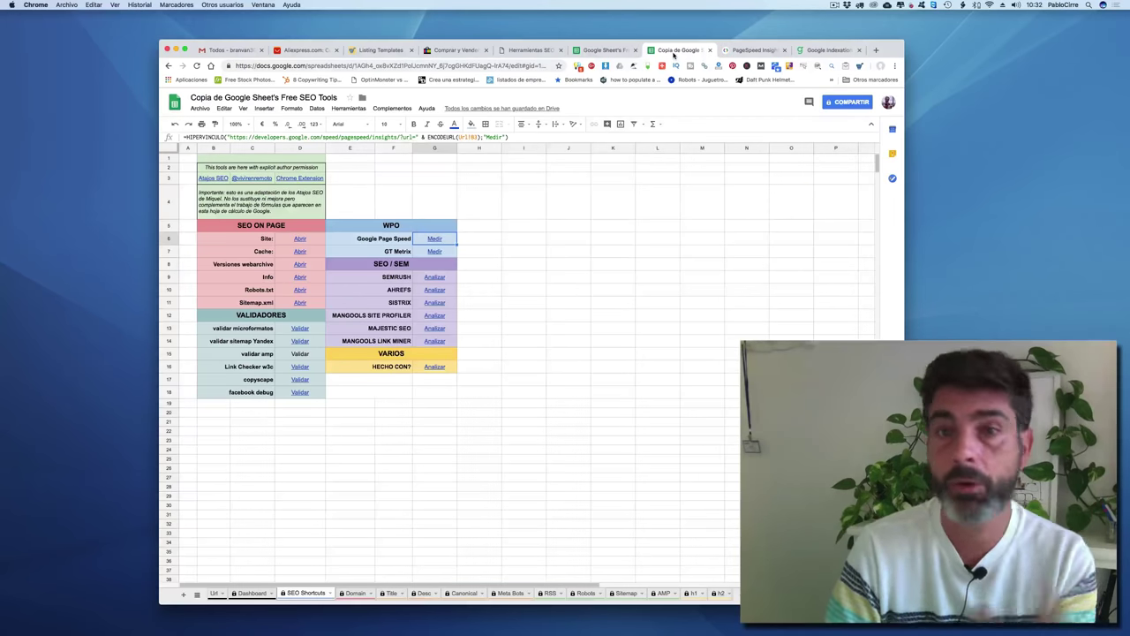
click(434, 251)
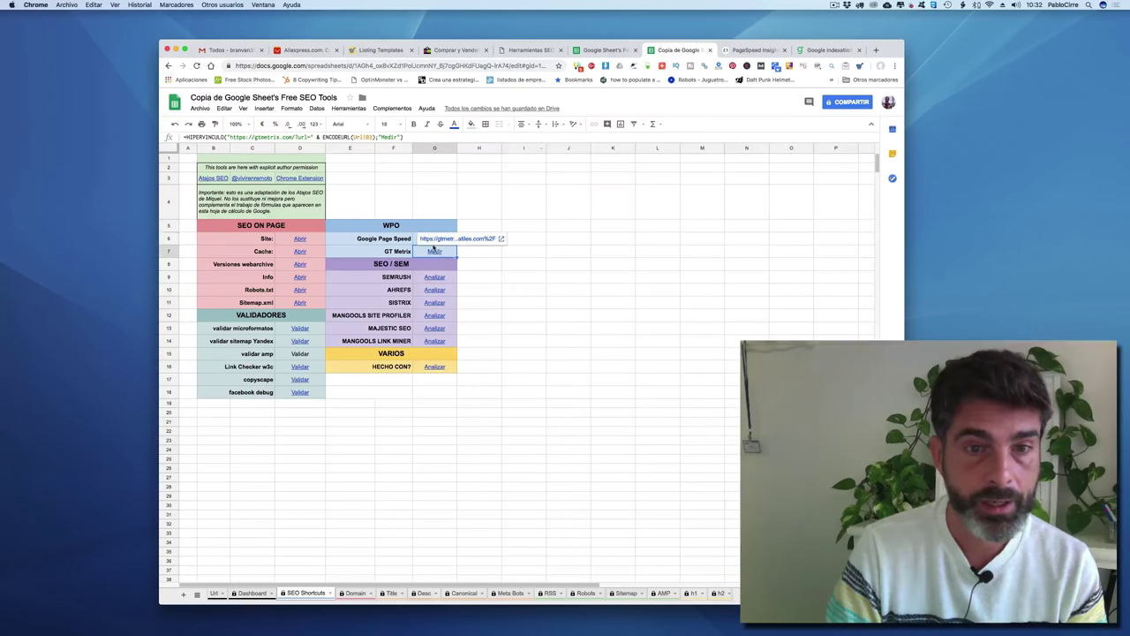
click(436, 241)
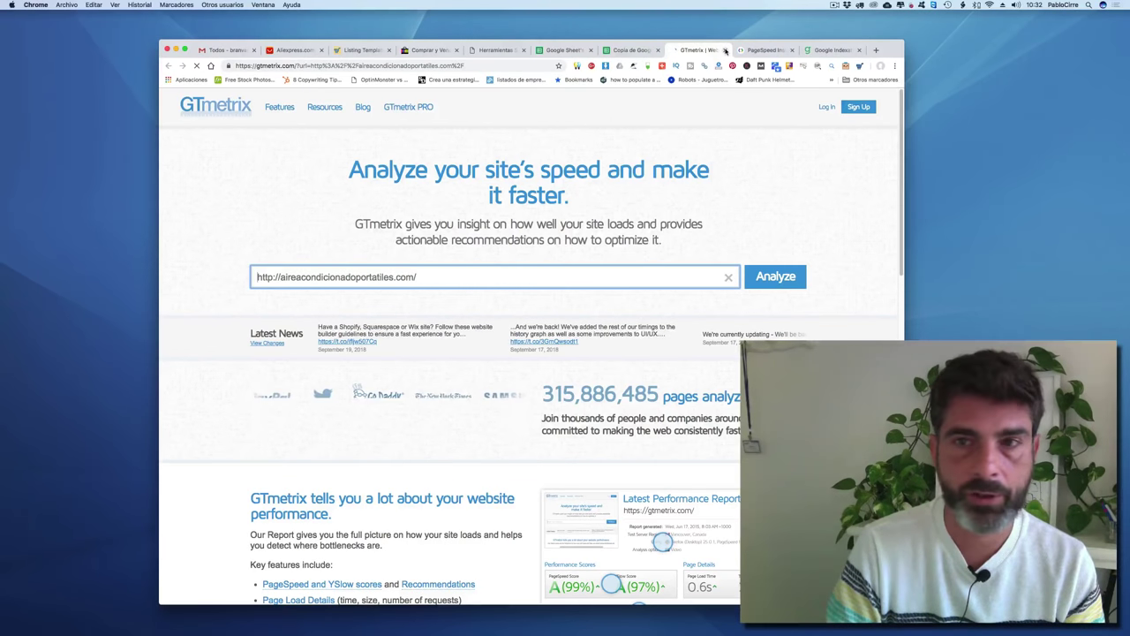
click(725, 51)
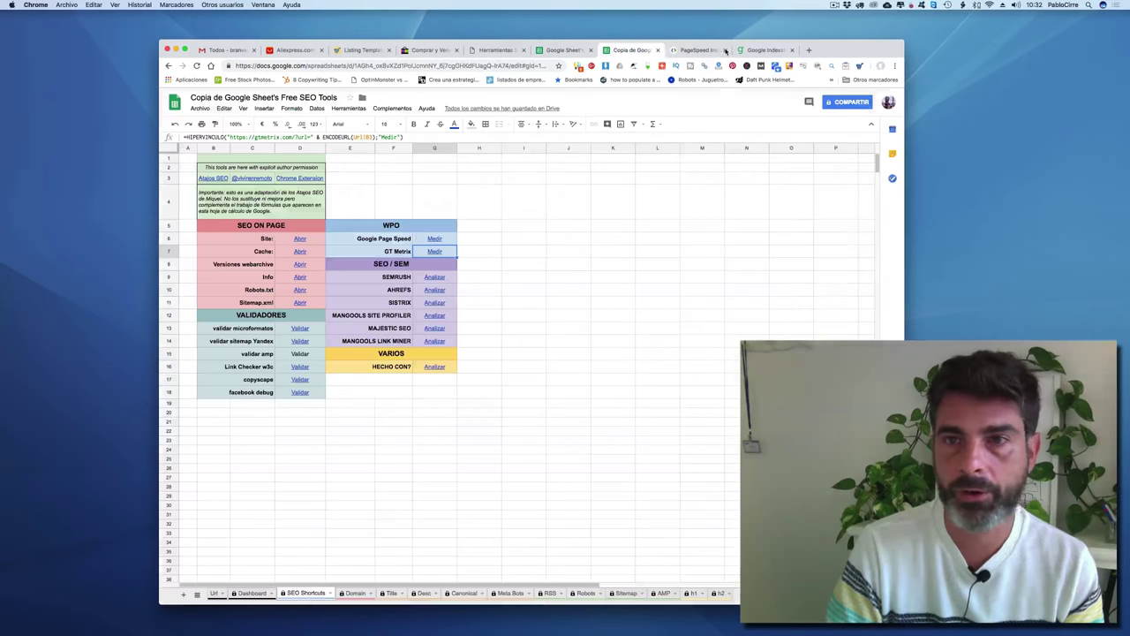
Preview the SEMRUSH link, open the domain's SISTRIX analysis, then follow the Mangools Link Miner link
click(441, 279)
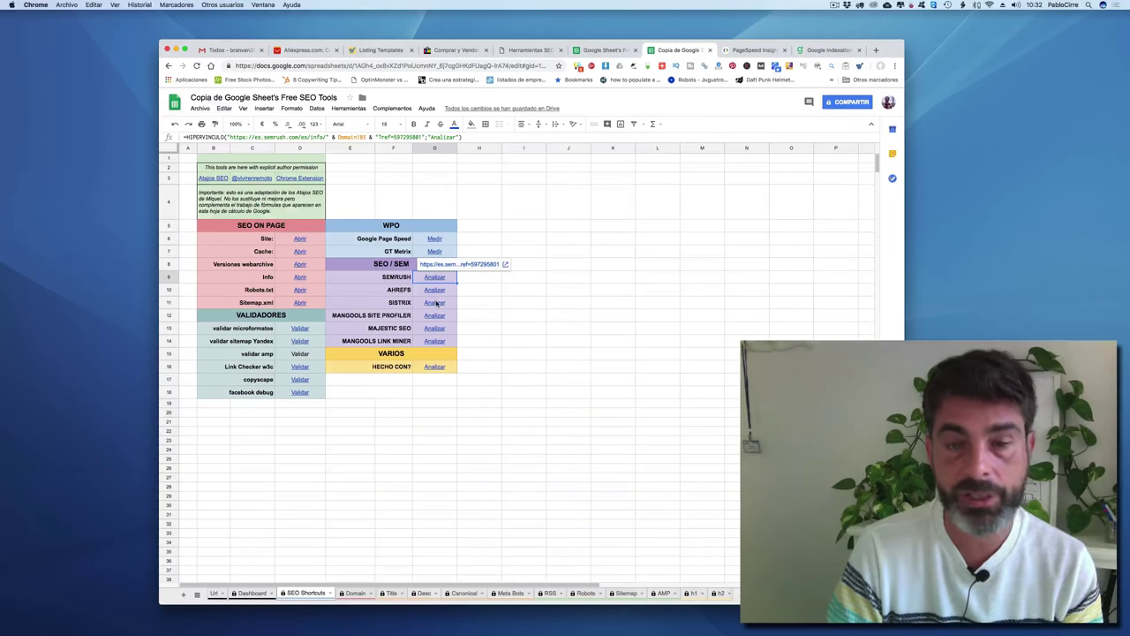
mouse_move(434, 301)
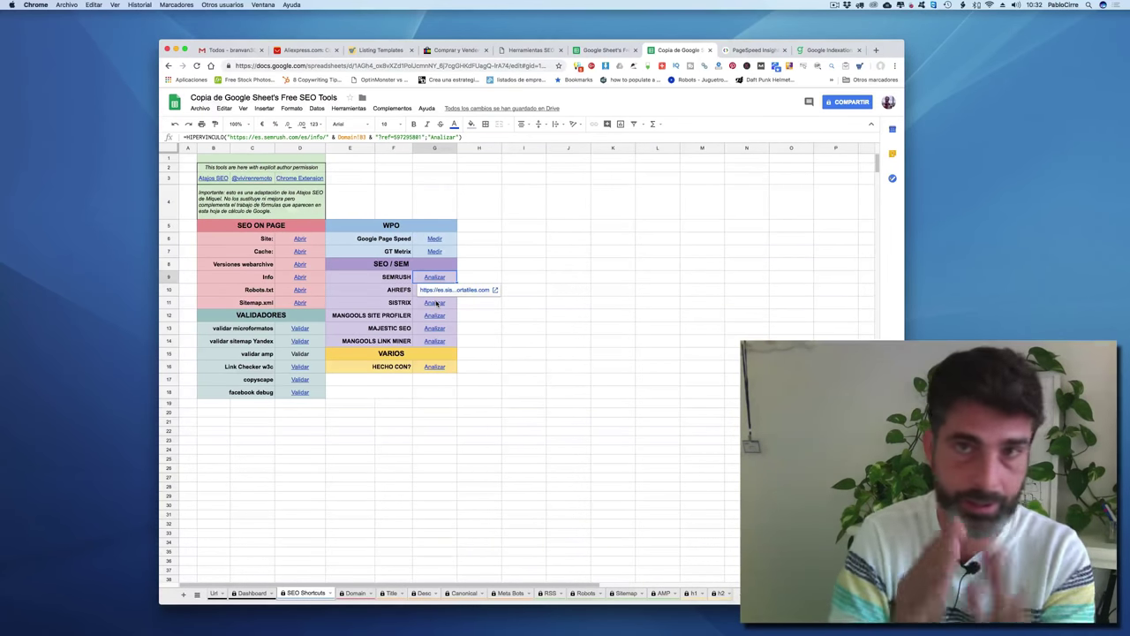
click(436, 302)
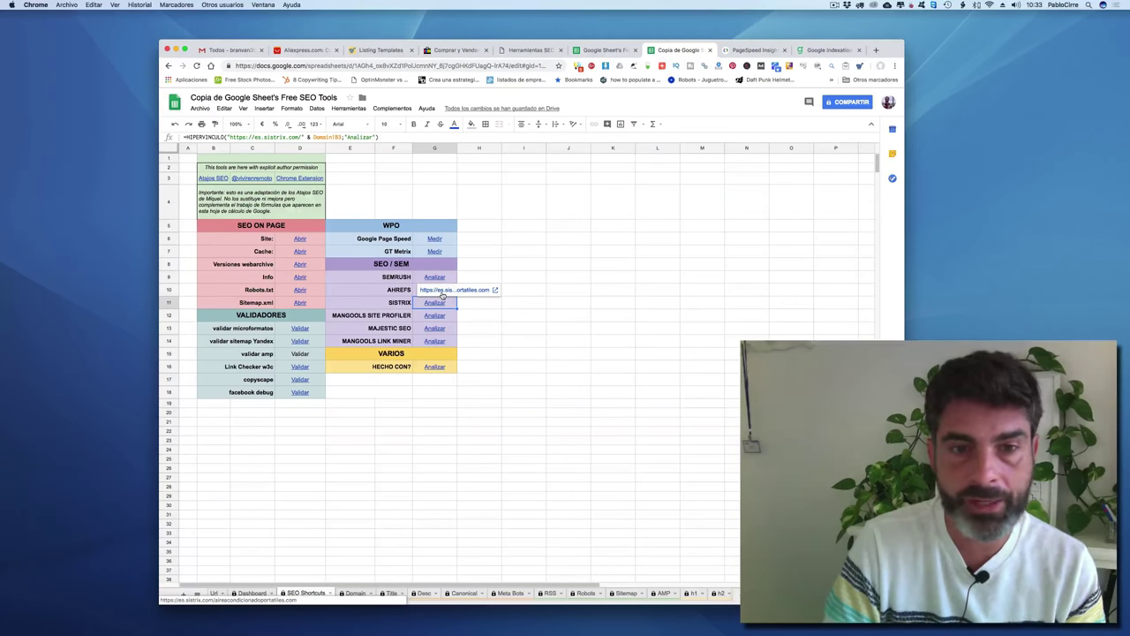
click(441, 291)
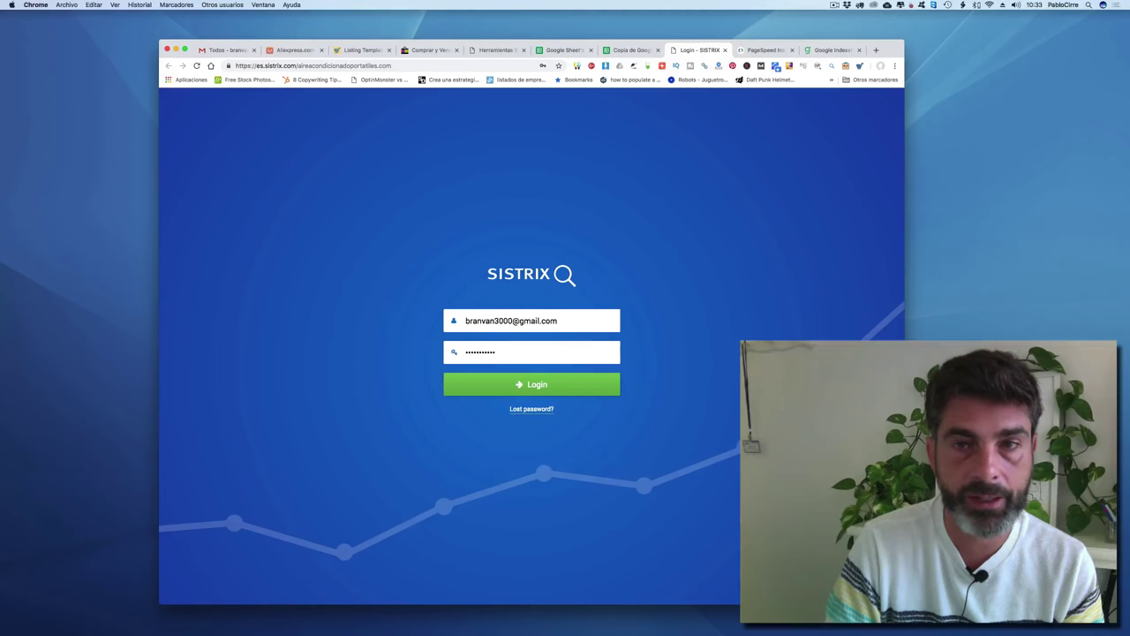
click(631, 49)
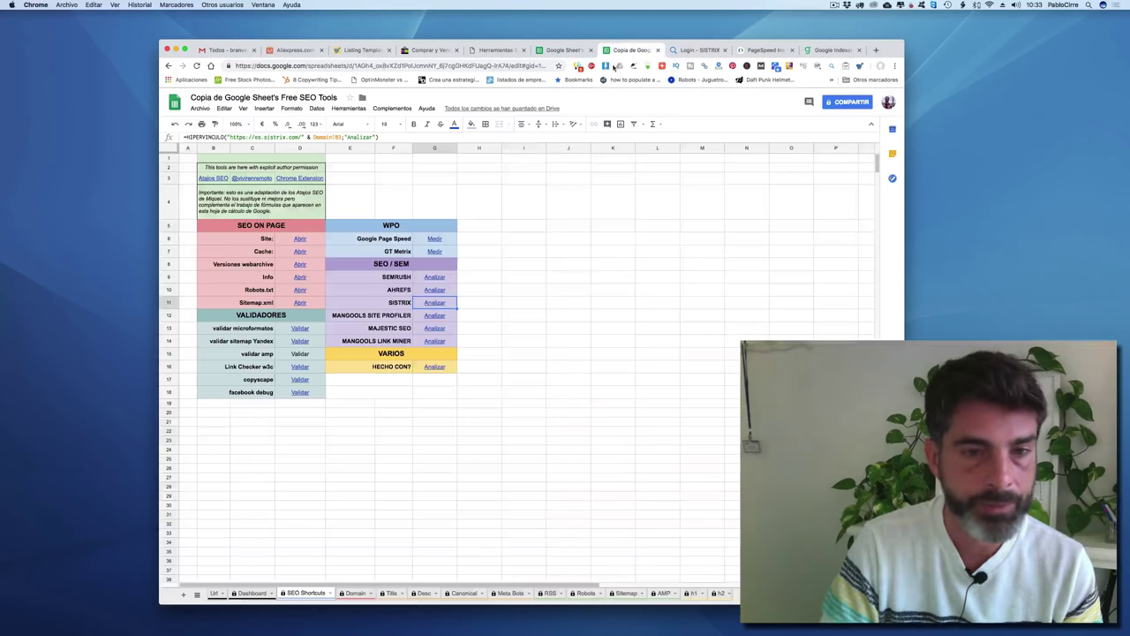
click(447, 304)
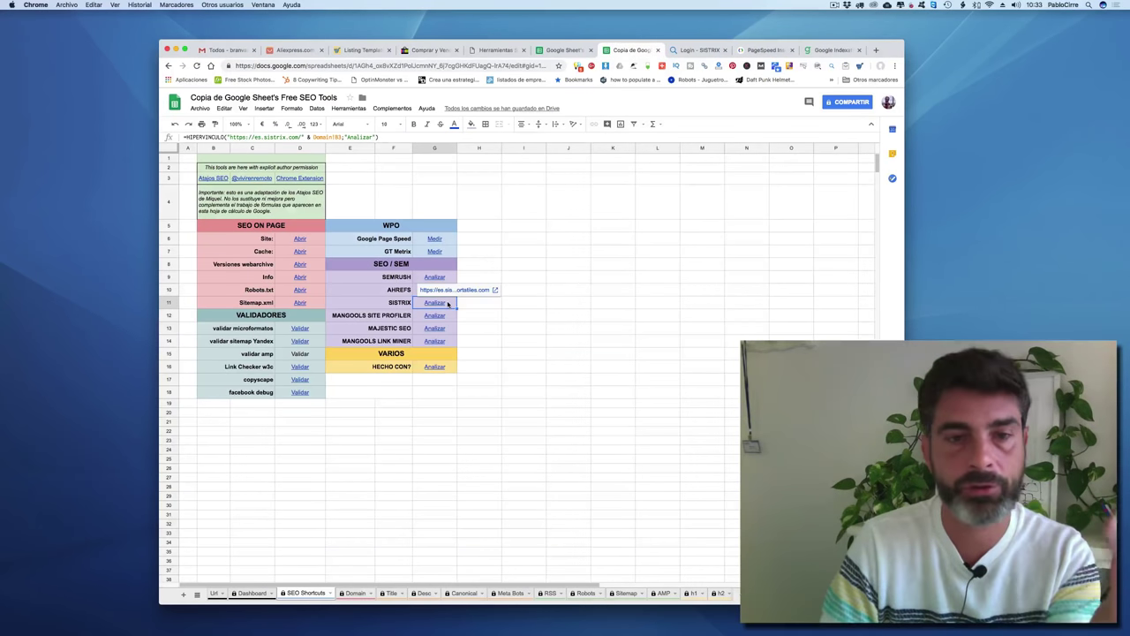
click(432, 343)
Open the LinkMiner backlink report for aireacondicionadoportatiles.com, scroll it, and return to the spreadsheet
click(434, 328)
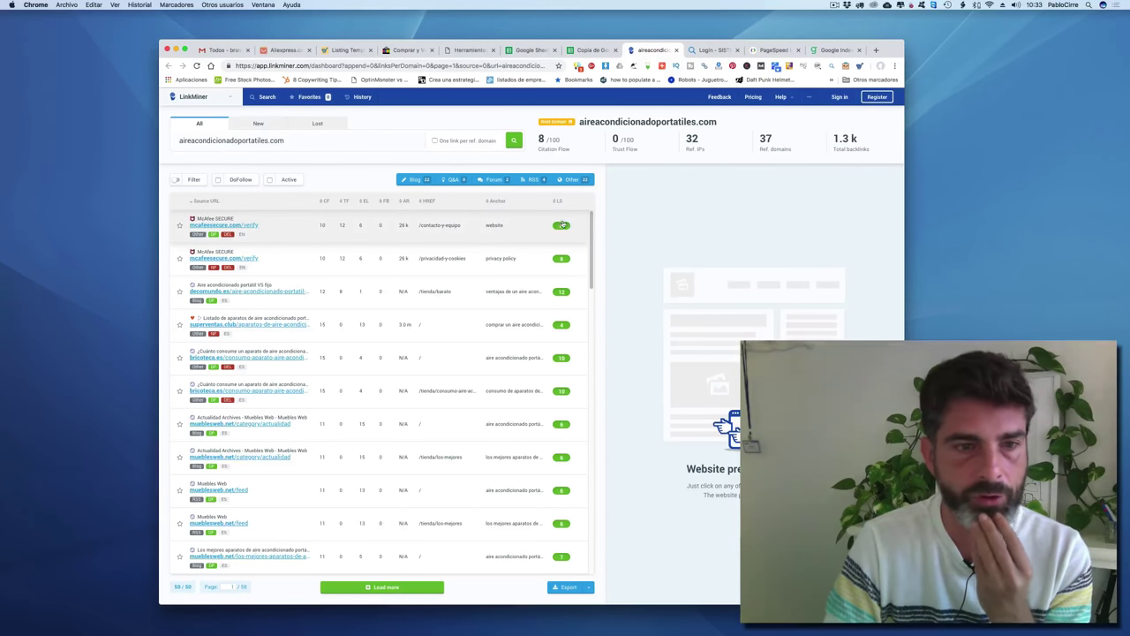
mouse_move(588, 221)
mouse_down()
mouse_move(585, 446)
mouse_move(591, 141)
mouse_up()
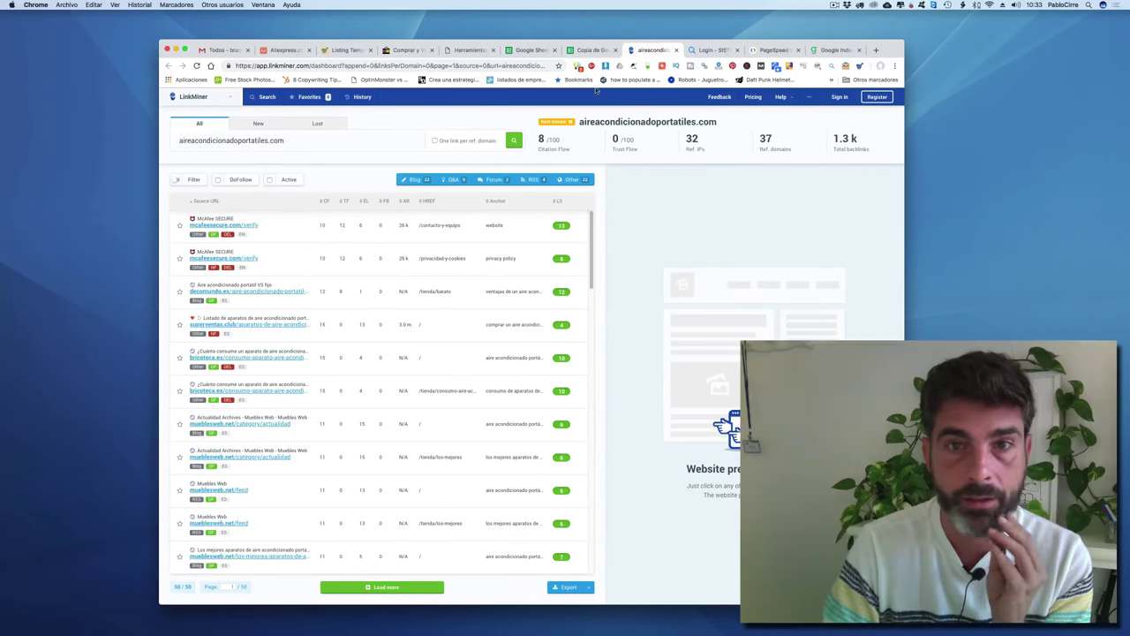
click(593, 50)
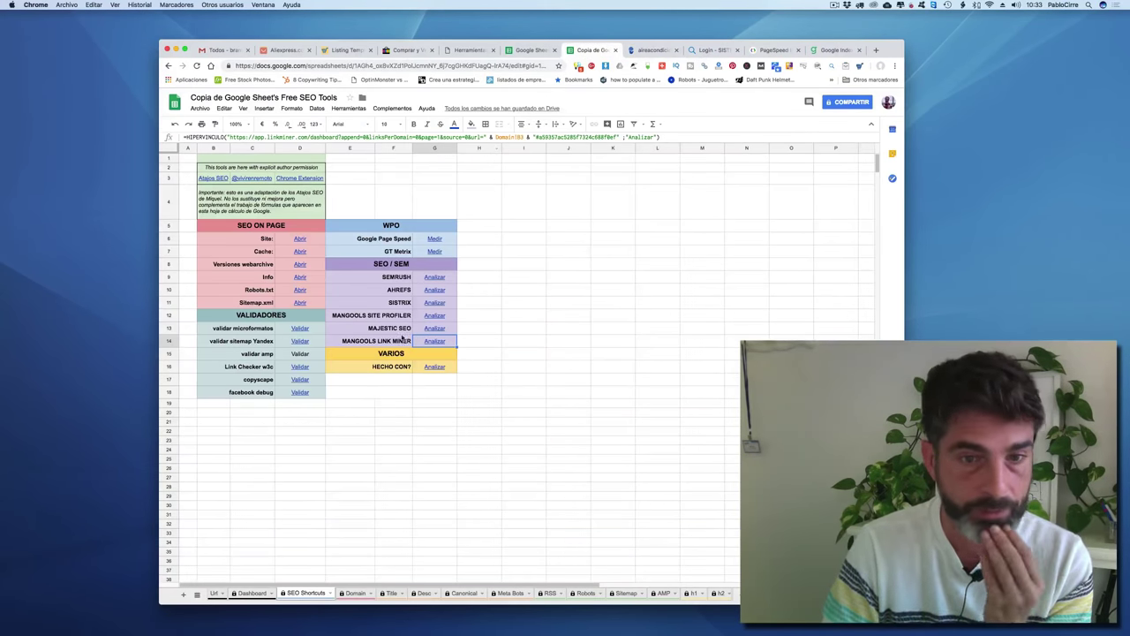
Open BuiltWith's technology profile for the domain from G16, scroll it, and return to the sheet
click(417, 369)
click(442, 354)
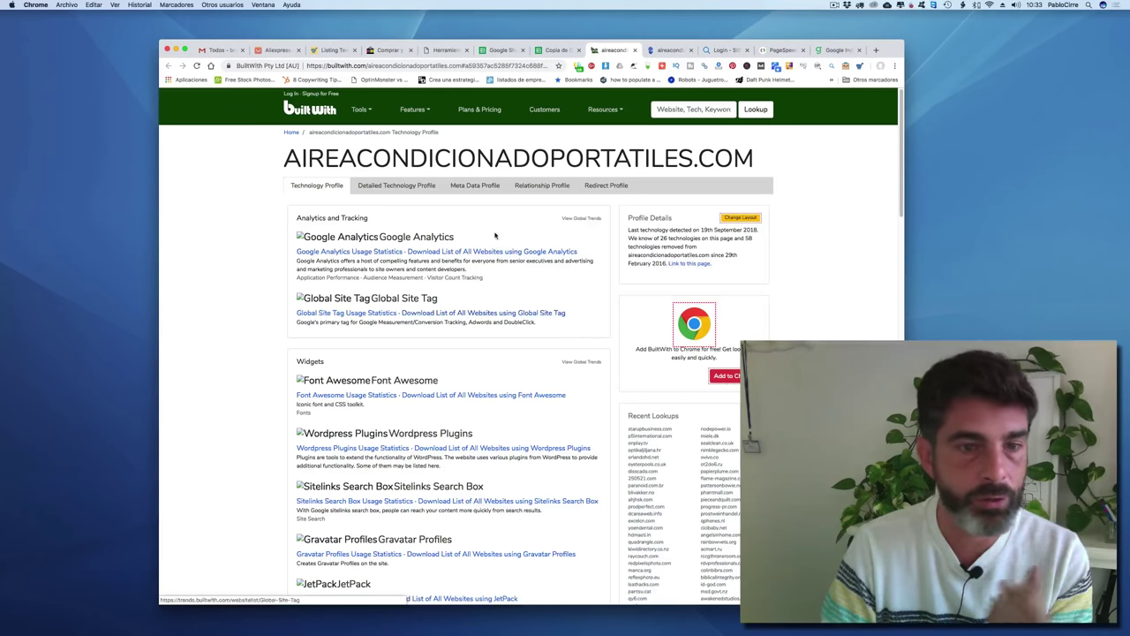
scroll(497, 228, down, 2)
scroll(497, 228, down, 1)
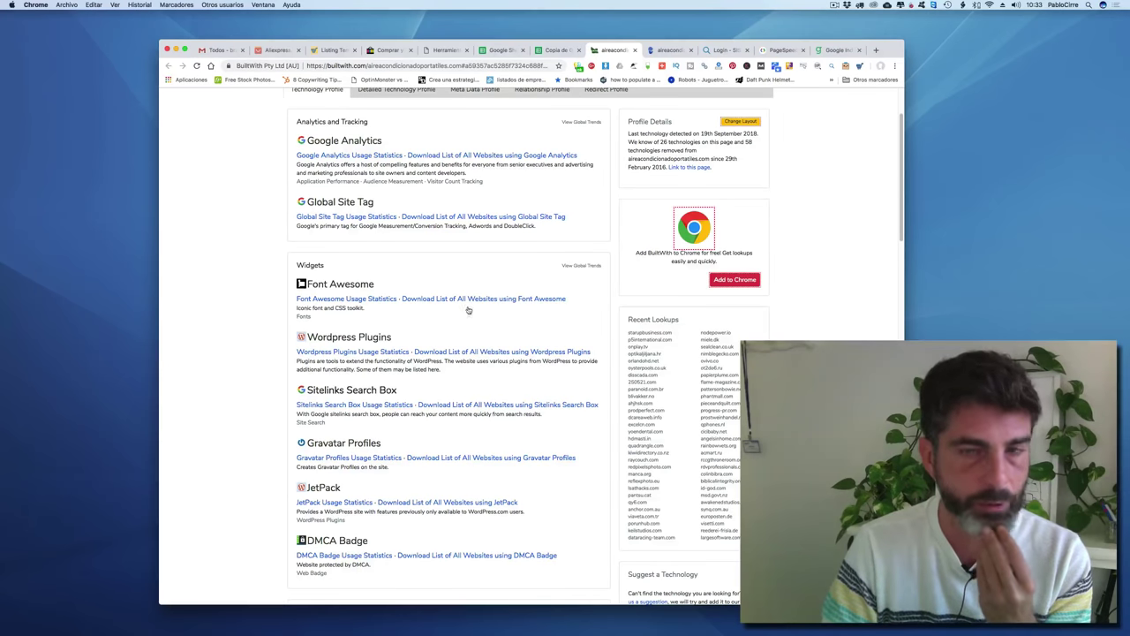
click(551, 51)
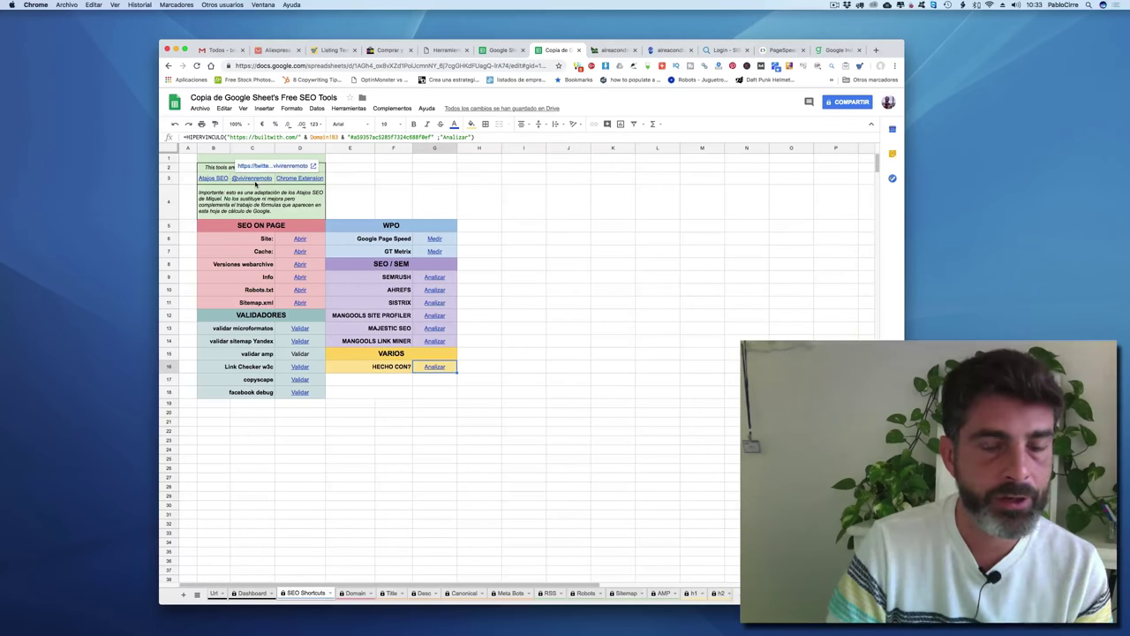
click(255, 181)
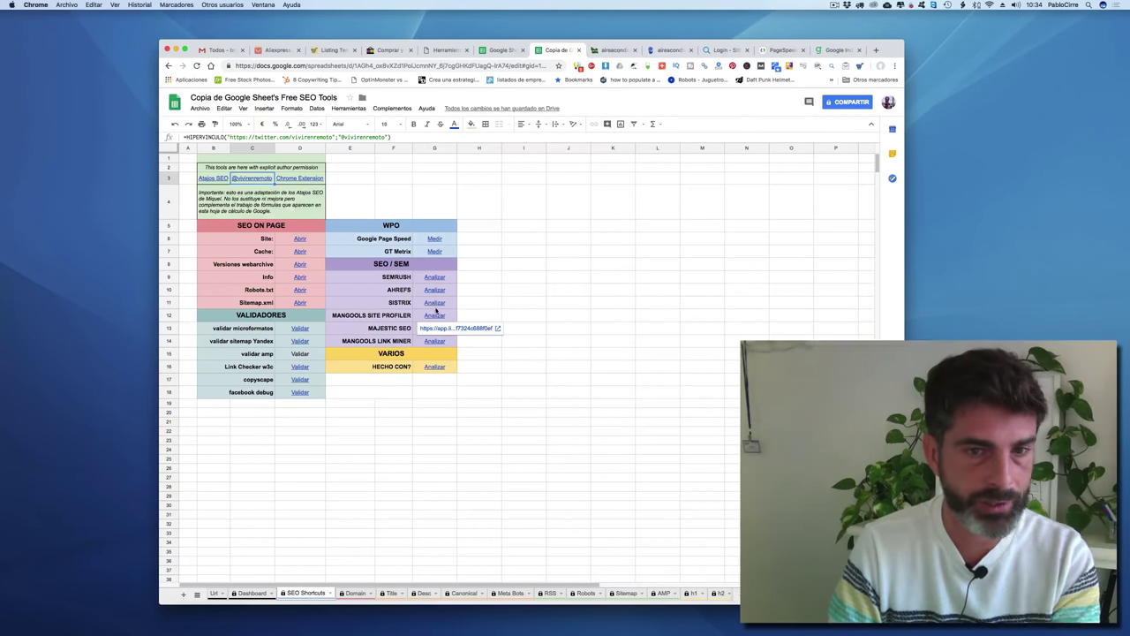
click(253, 593)
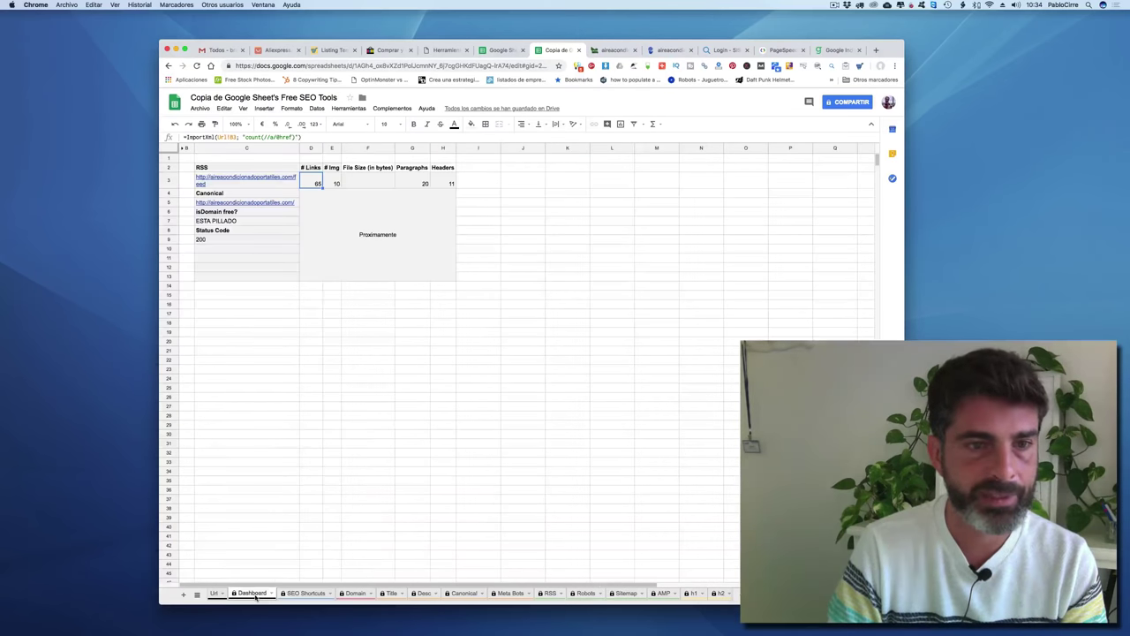
Check the Dashboard's Proximamente placeholder, then move to the Url sheet and the Equisele article
click(257, 249)
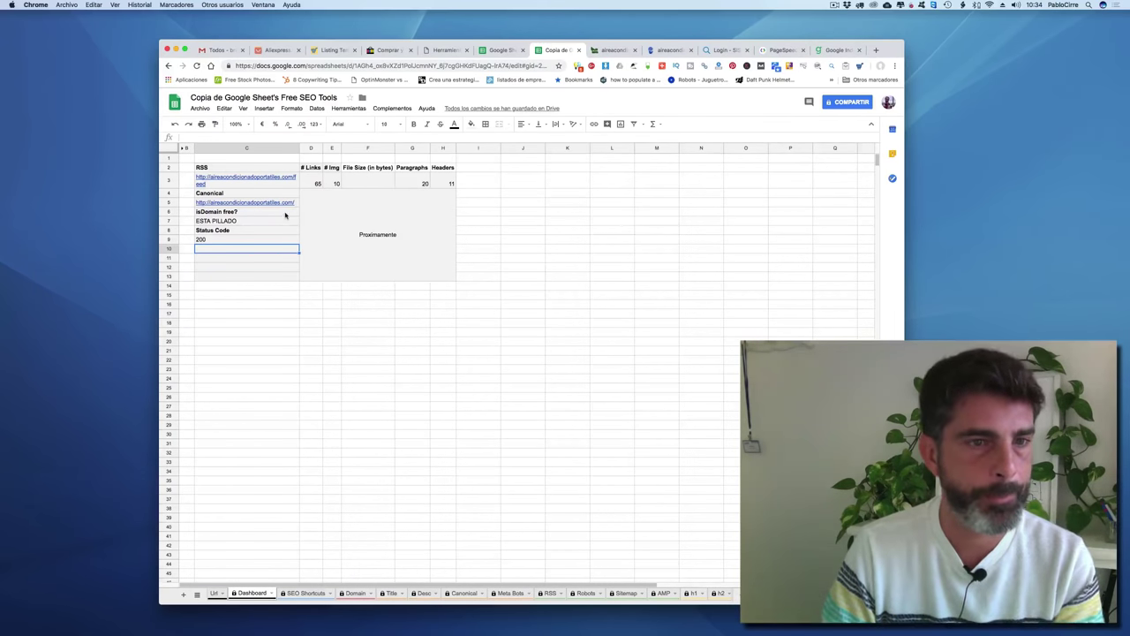
click(347, 246)
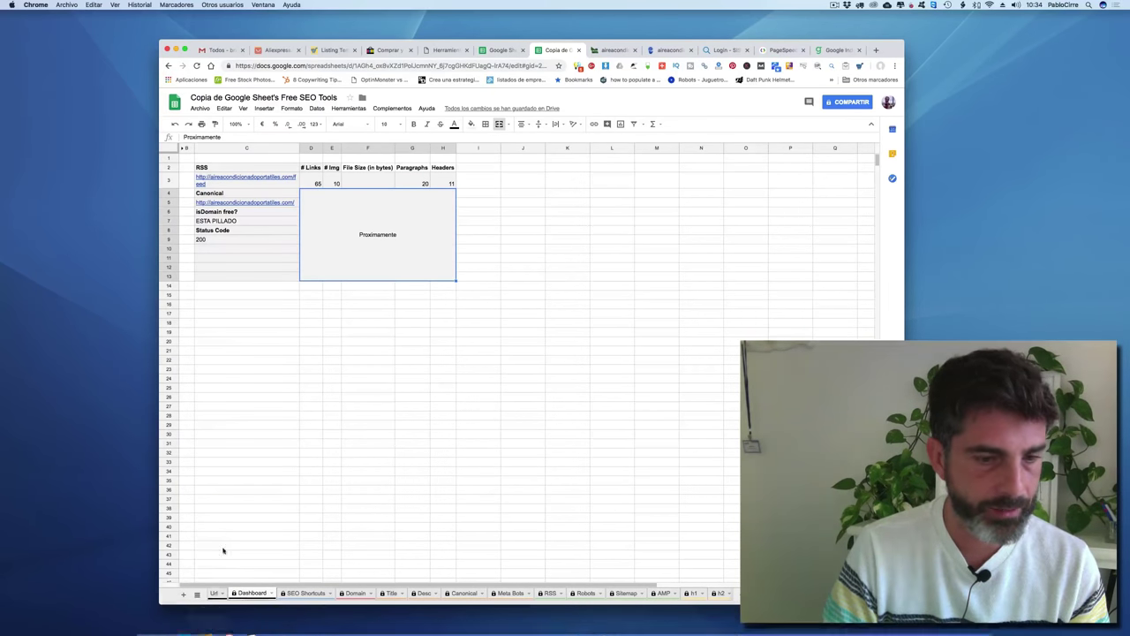
click(213, 592)
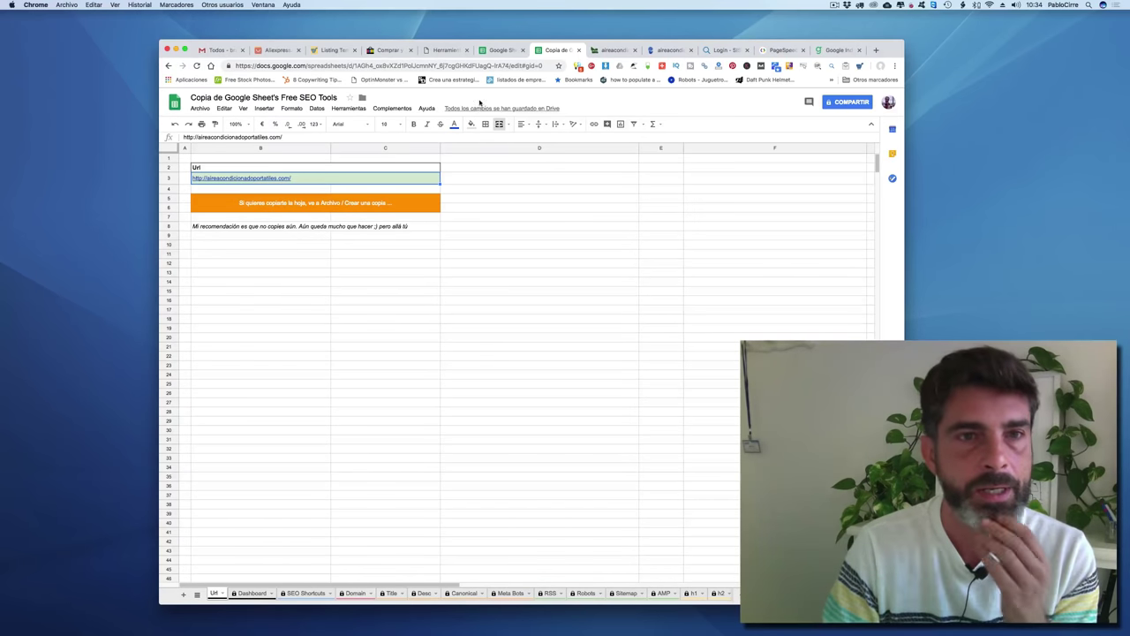
click(453, 50)
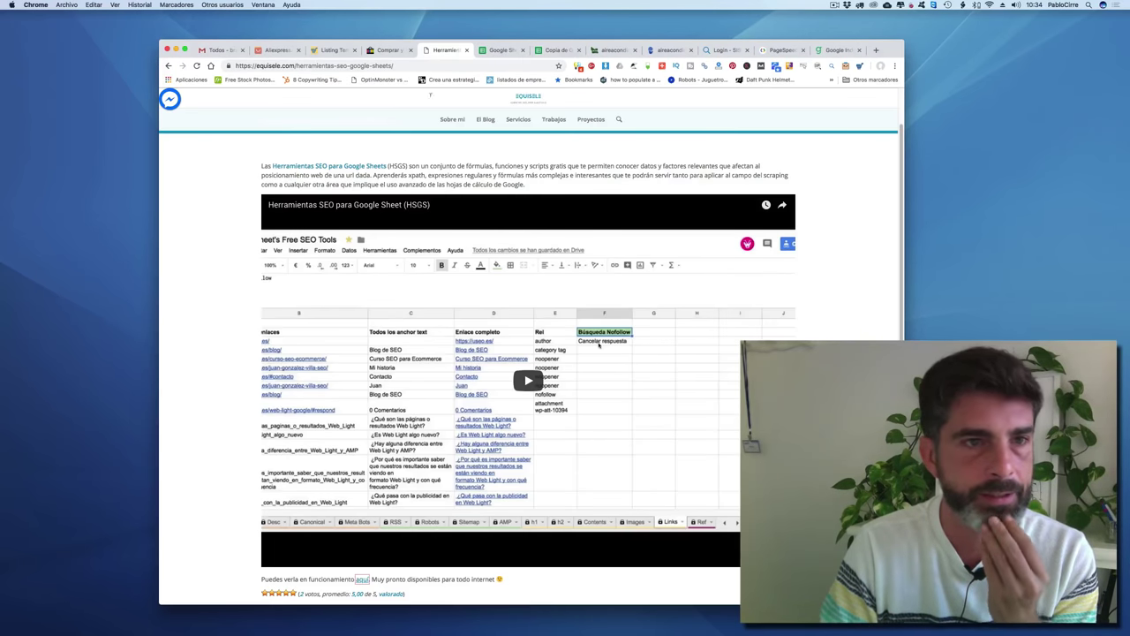
Look over the Equisele HSGS video article, then go to Greenlane's Google Indexation Tester page
scroll(565, 235, up, 2)
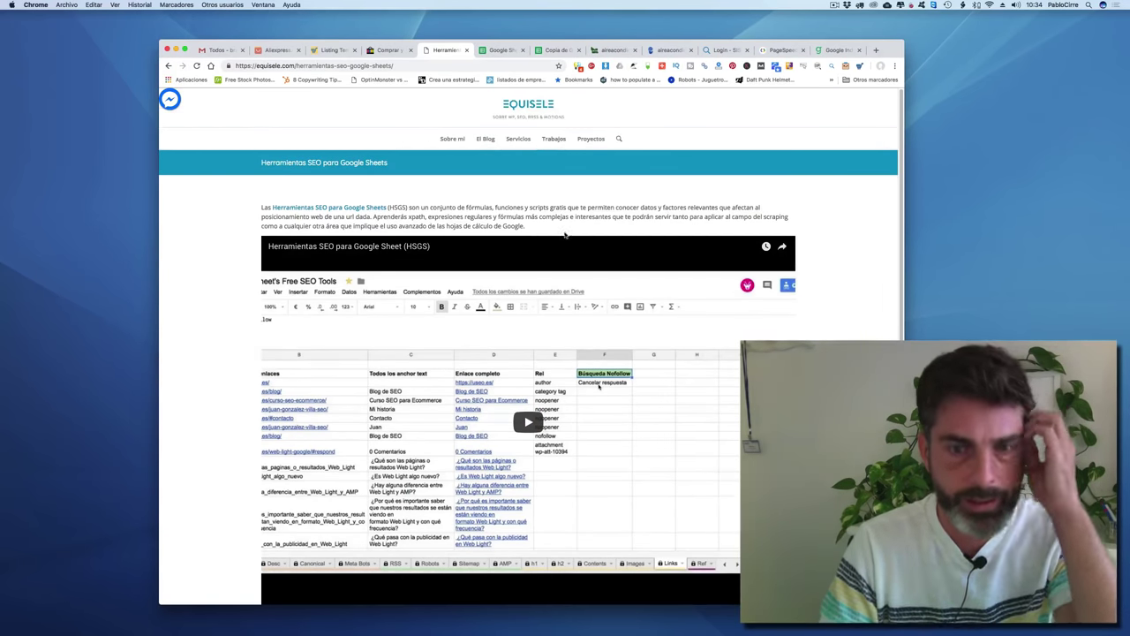
scroll(521, 392, down, 3)
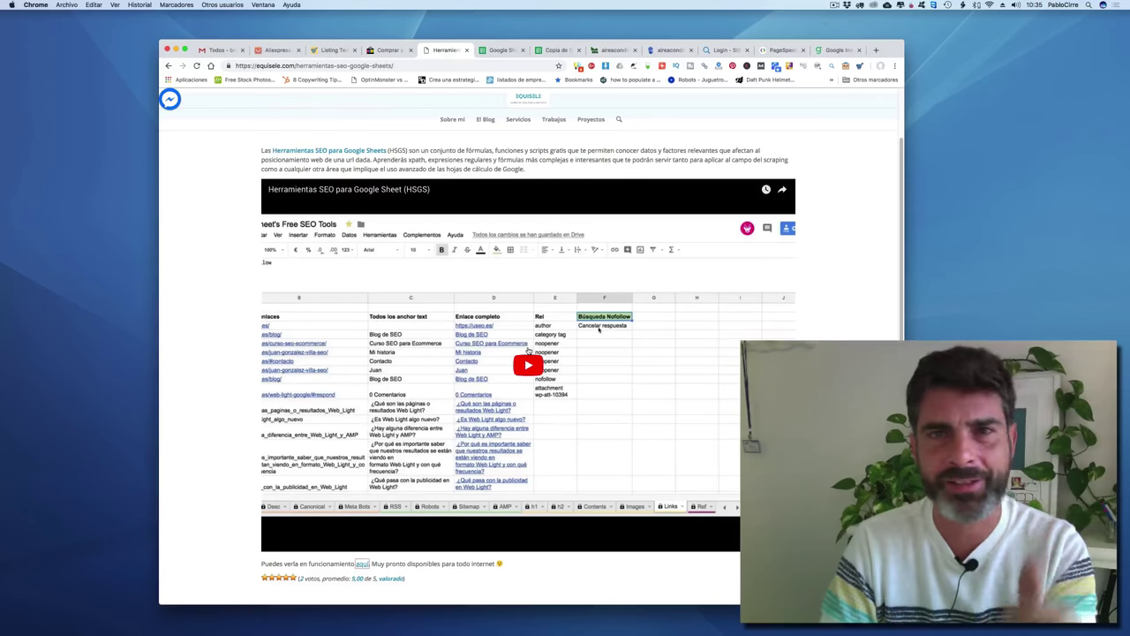
click(839, 50)
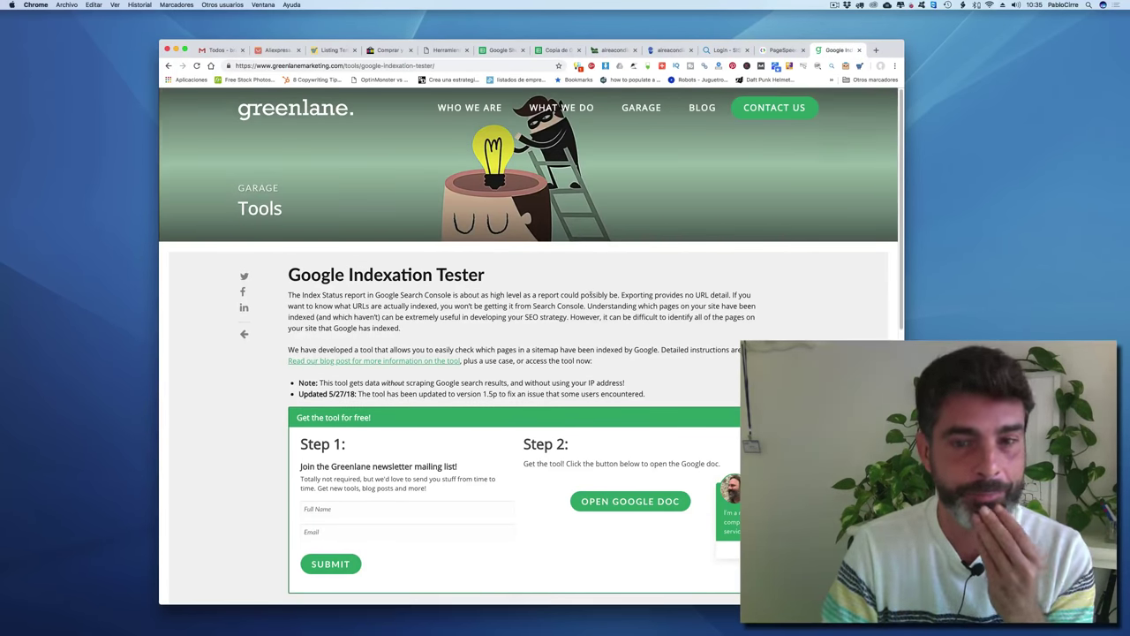
Highlight the Google Indexation Tester heading, then open the tool's Google Doc under Step 2
scroll(589, 294, down, 1)
scroll(441, 221, up, 1)
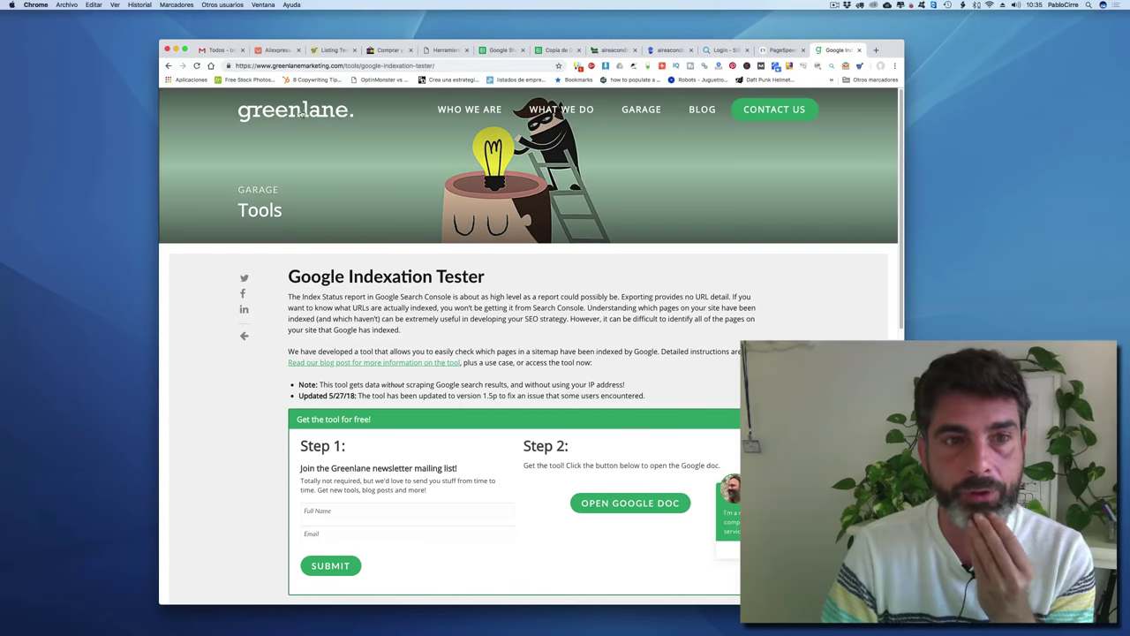
drag(288, 275, 493, 279)
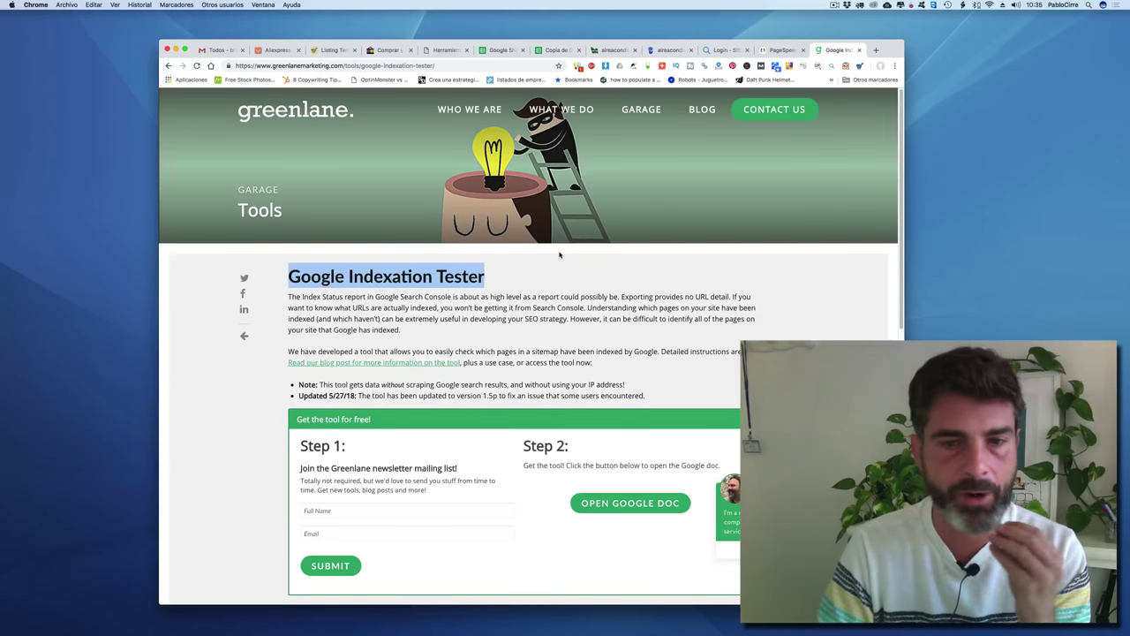
scroll(494, 265, down, 1)
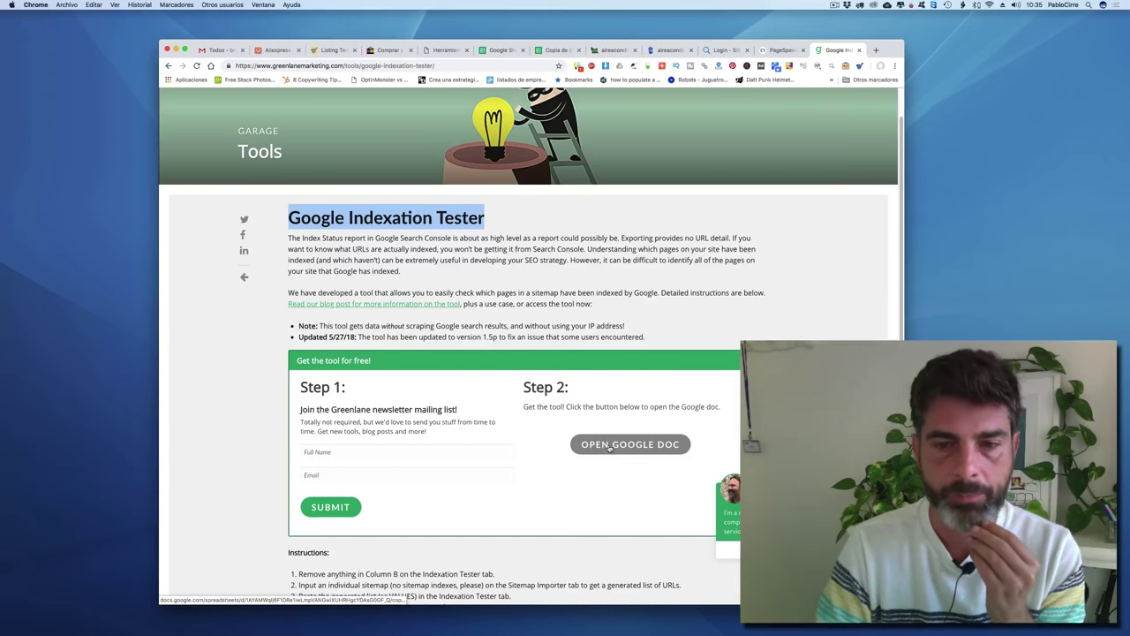
click(609, 447)
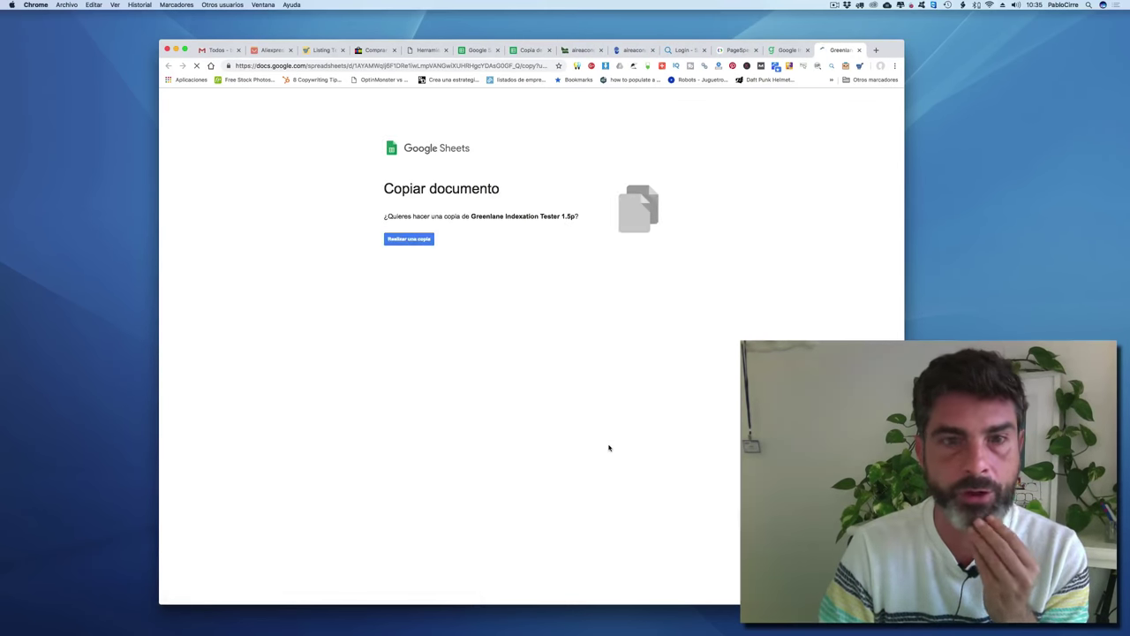
Make a personal copy of Greenlane Indexation Tester 1.5p with 'Realizar una copia'
click(404, 239)
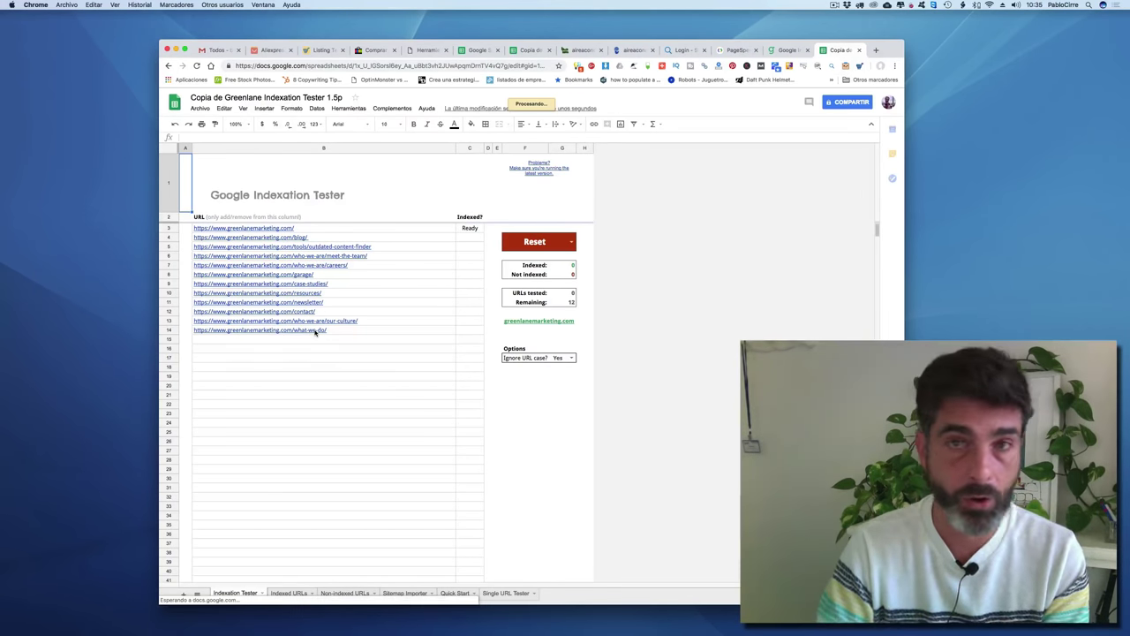
Choose Run in the tester's action dropdown, reset it, then Run again on the Greenlane URLs
click(324, 229)
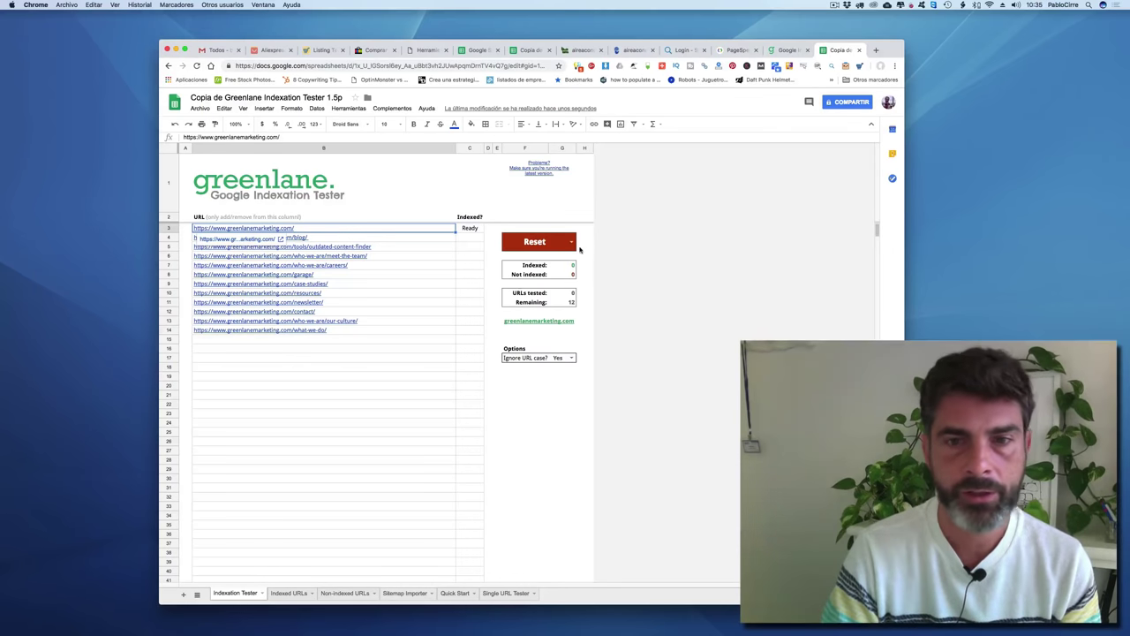
click(572, 244)
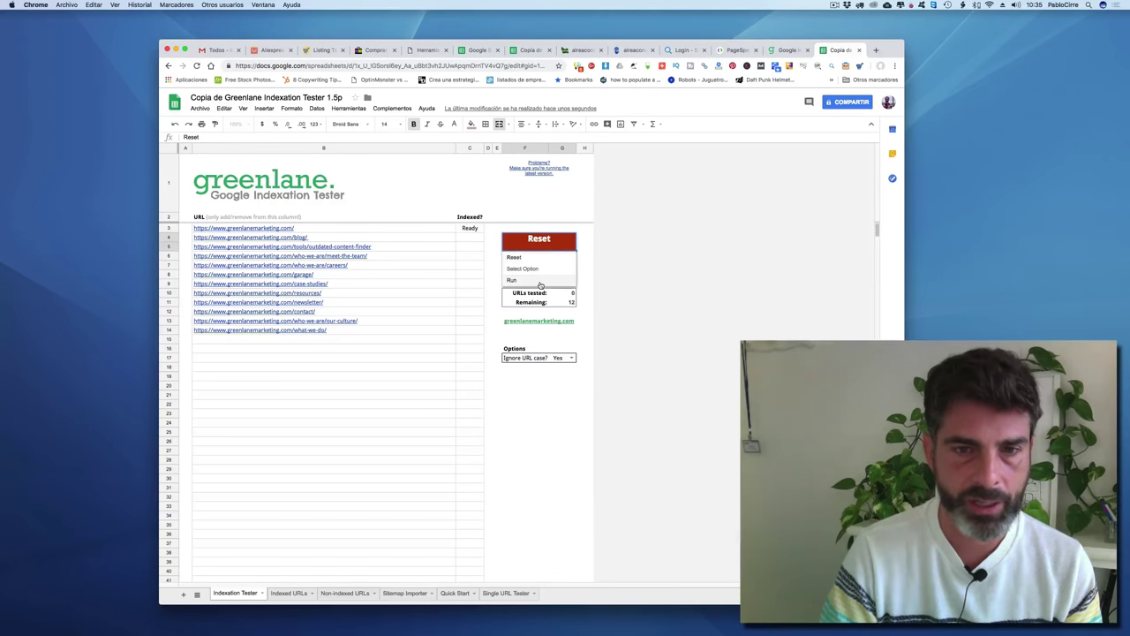
click(512, 280)
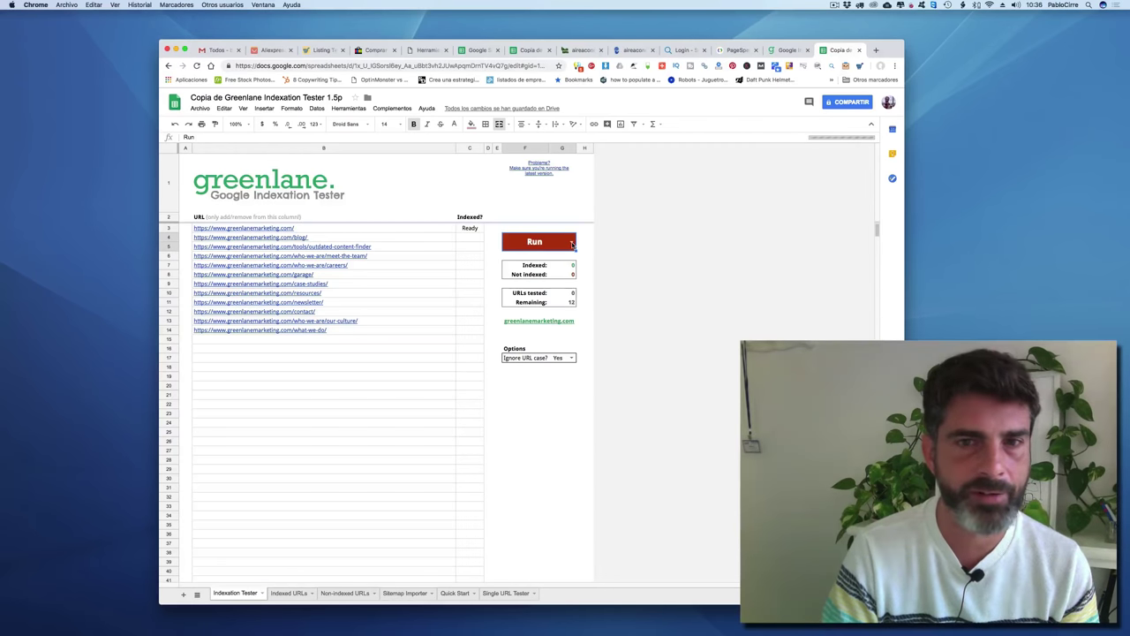
click(571, 244)
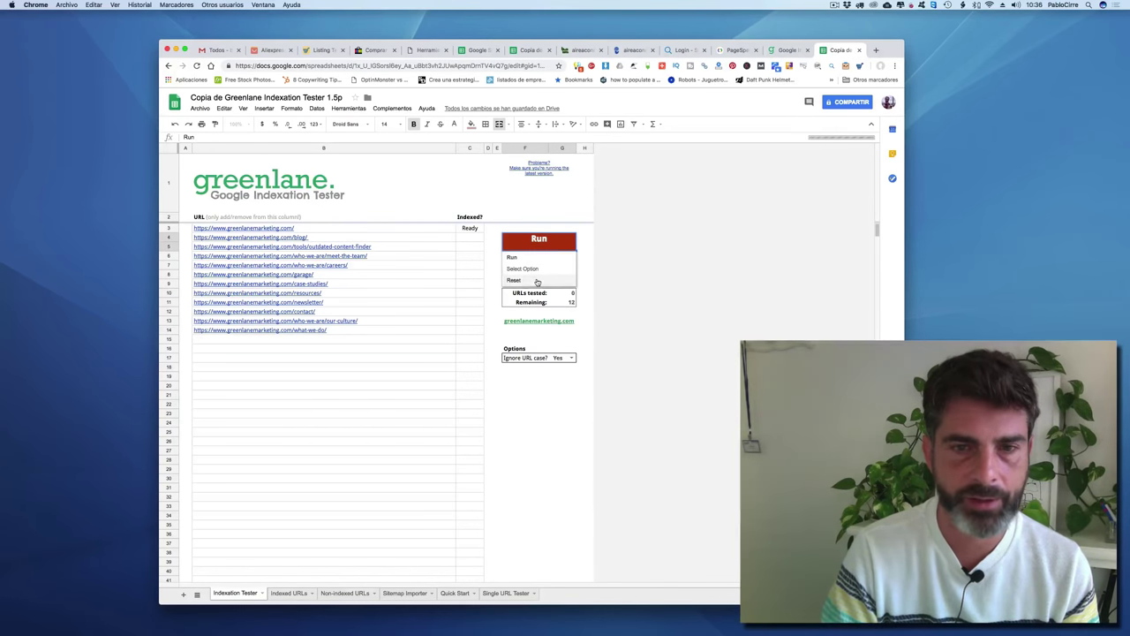
click(539, 280)
click(571, 244)
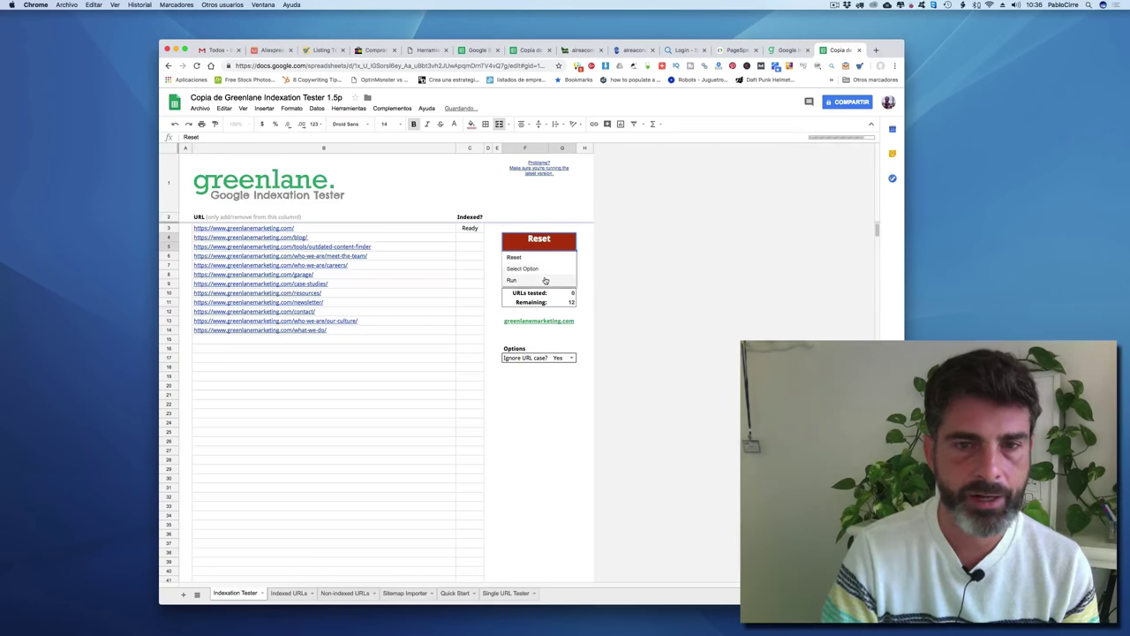
click(545, 279)
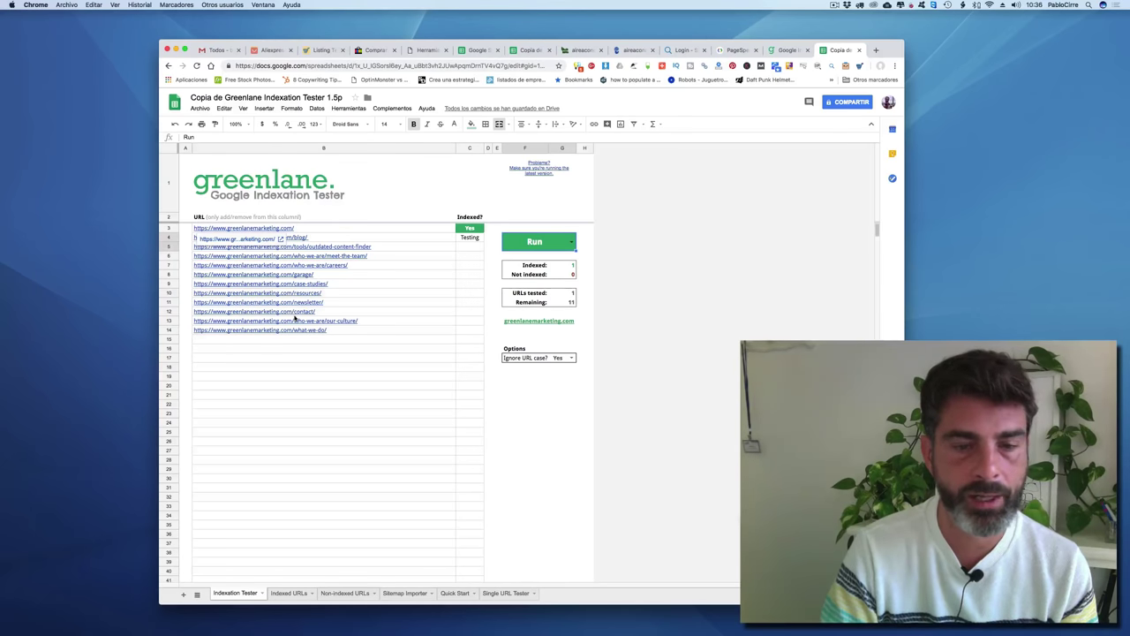
Browse the Indexed URLs, Non-indexed URLs and Sitemap Importer sheets, then return to Free SEO Tools
click(294, 594)
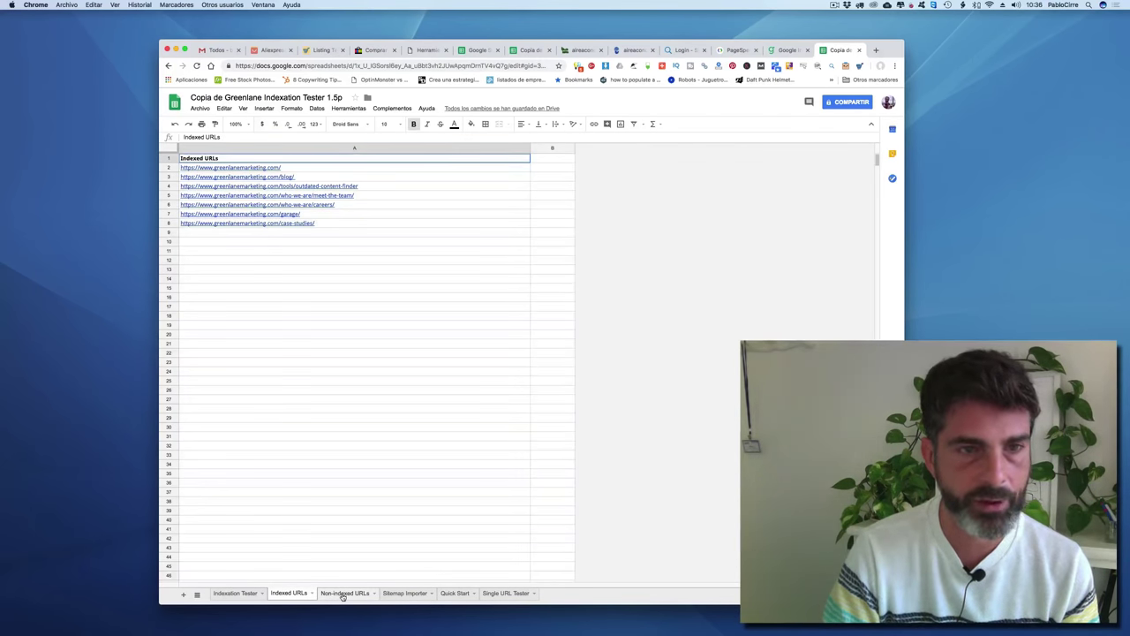
click(342, 594)
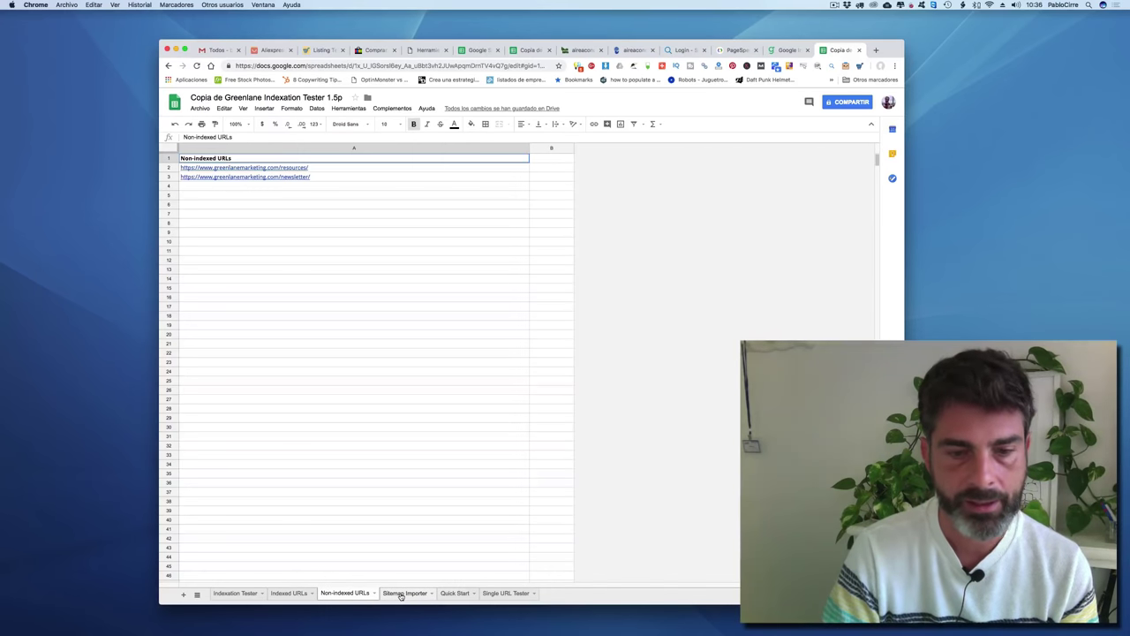
click(403, 593)
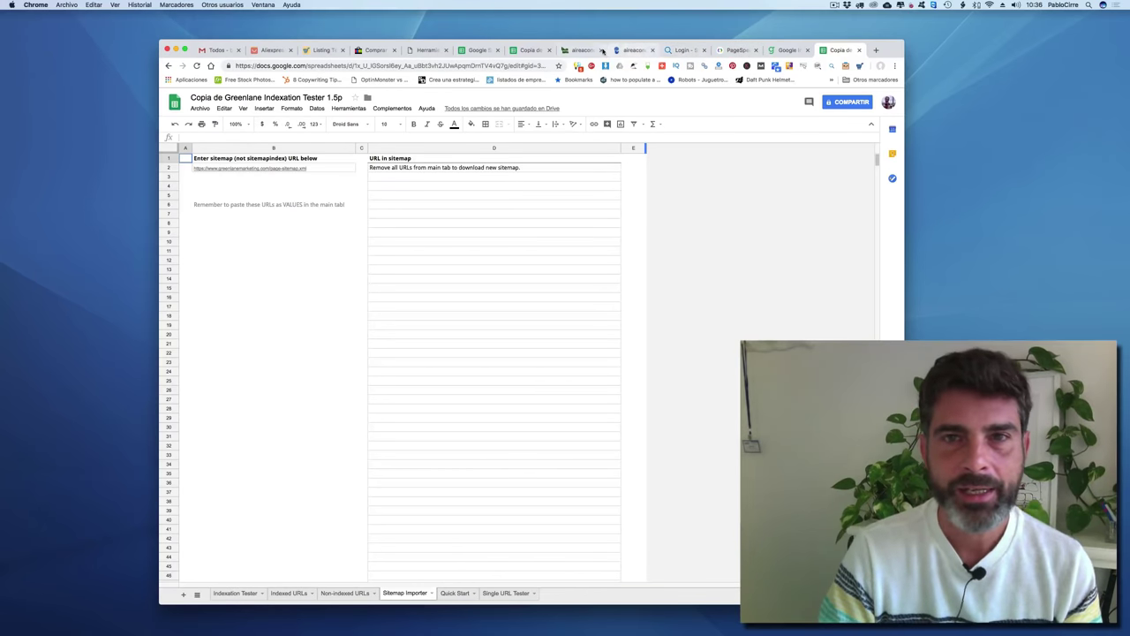
click(532, 51)
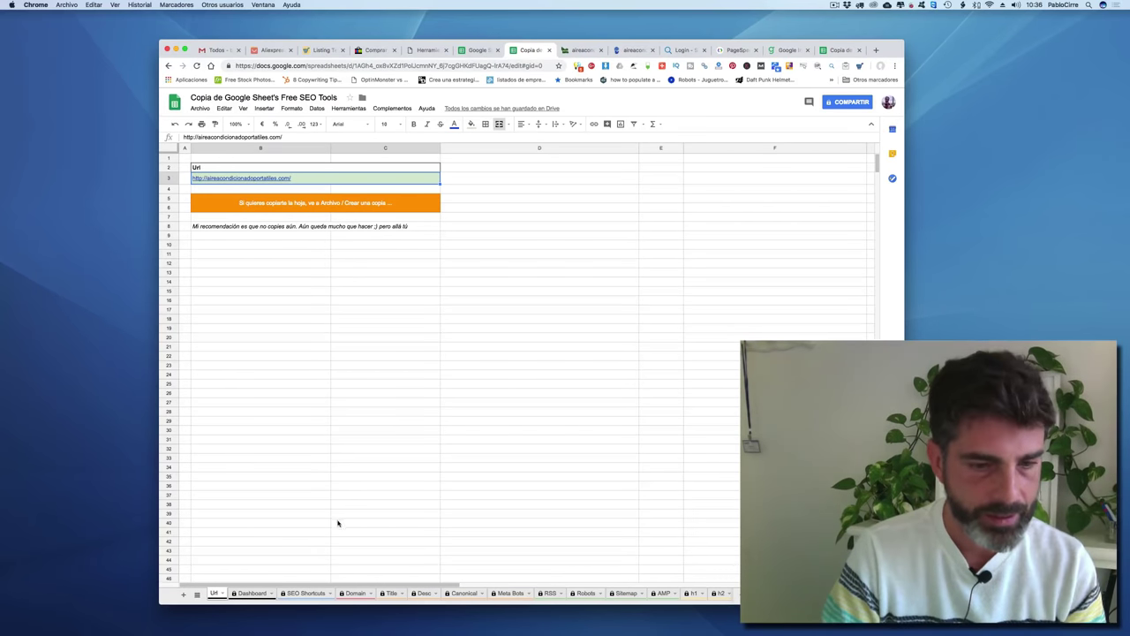
Copy the first feed URL from B3 of the RSS sheet
click(548, 593)
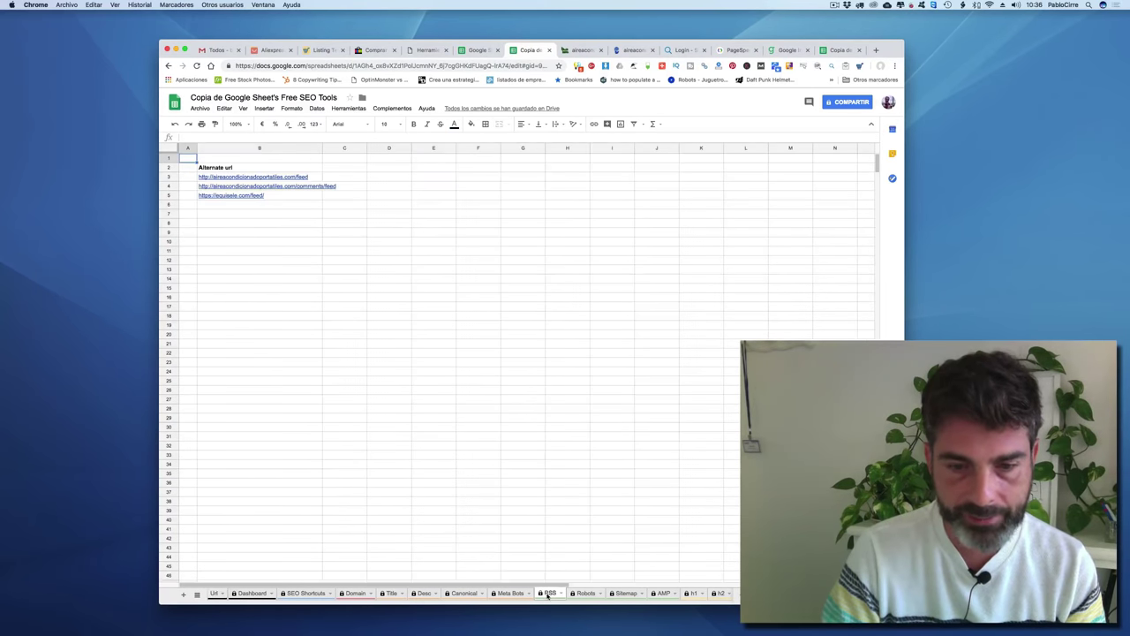
click(300, 178)
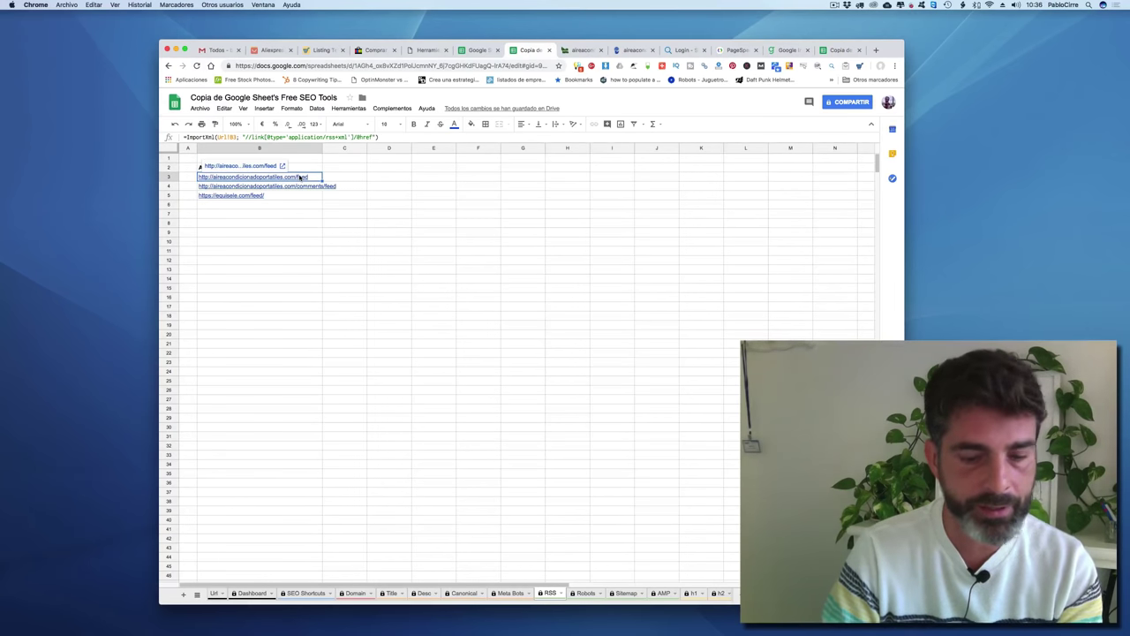
key(ctrl+c)
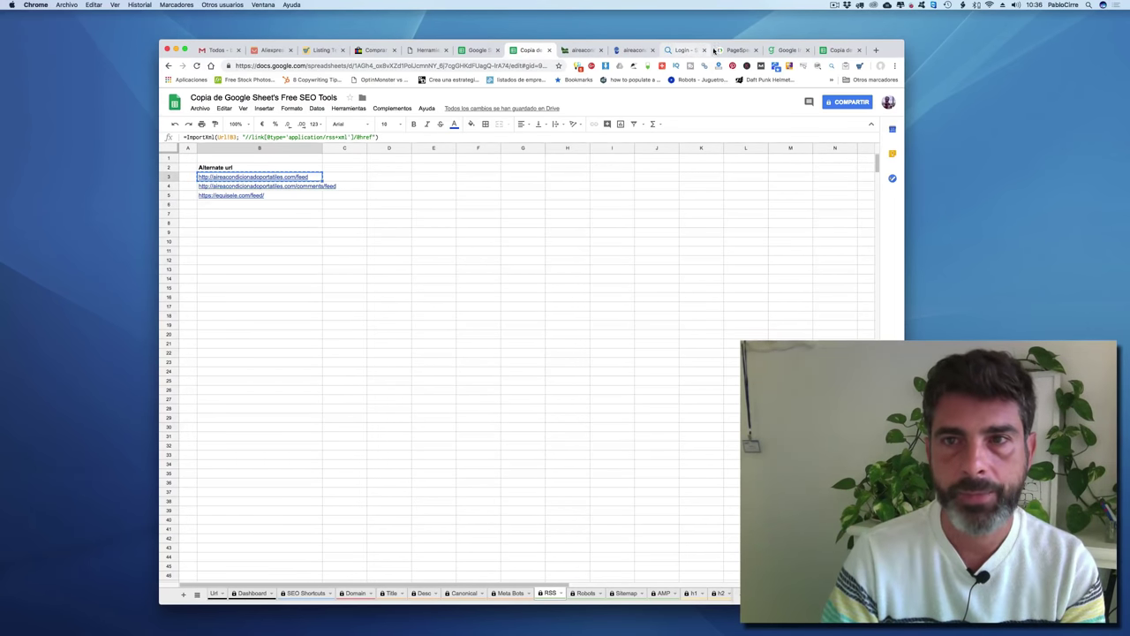
Edit the sitemap URL in B2 of the Indexation Tester copy, then return to Free SEO Tools
click(790, 50)
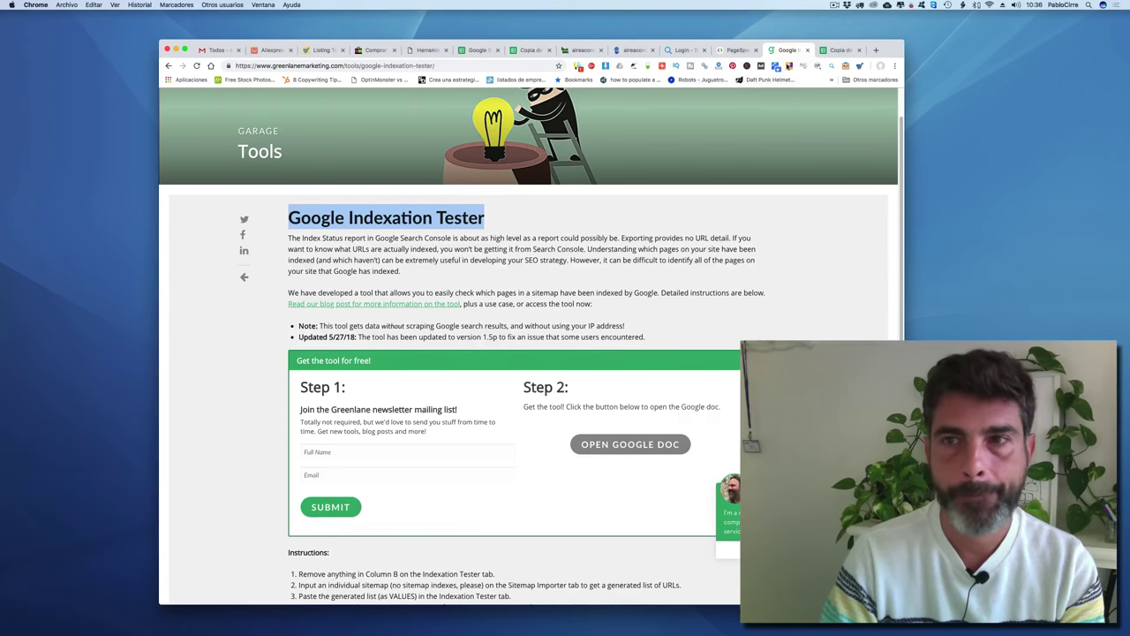
click(839, 51)
mouse_move(265, 167)
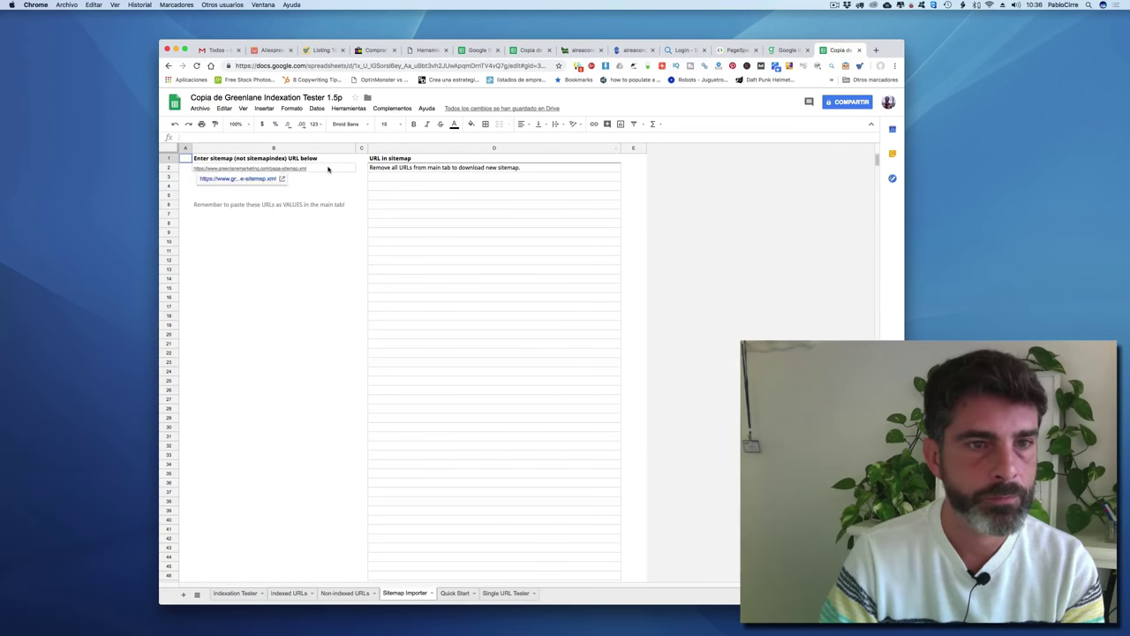
click(326, 167)
double_click(326, 167)
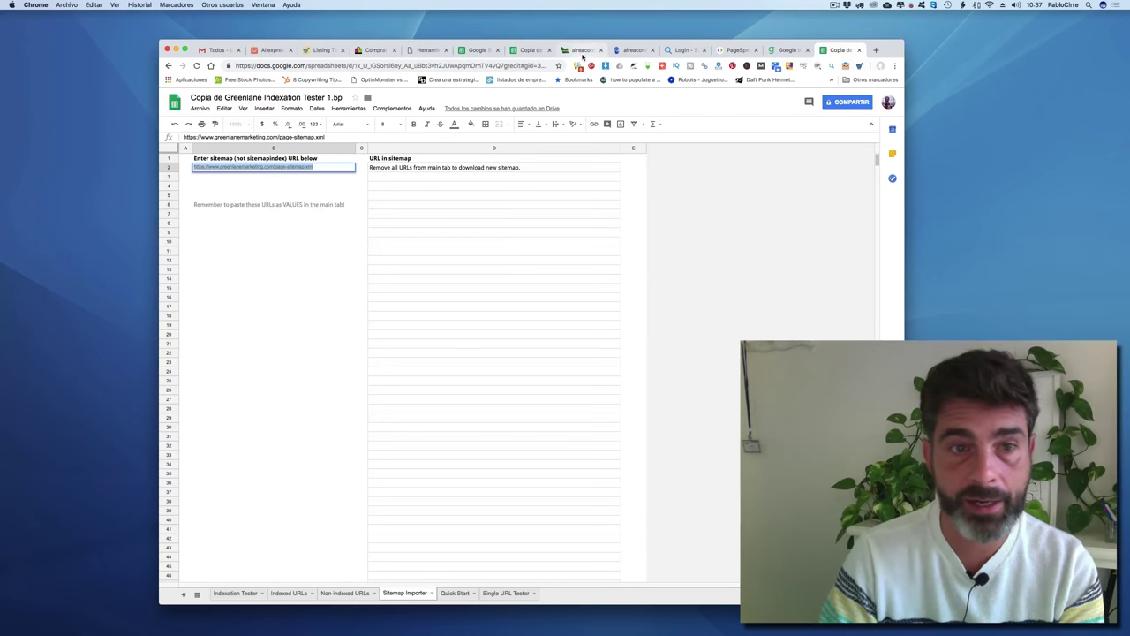
click(631, 51)
click(578, 51)
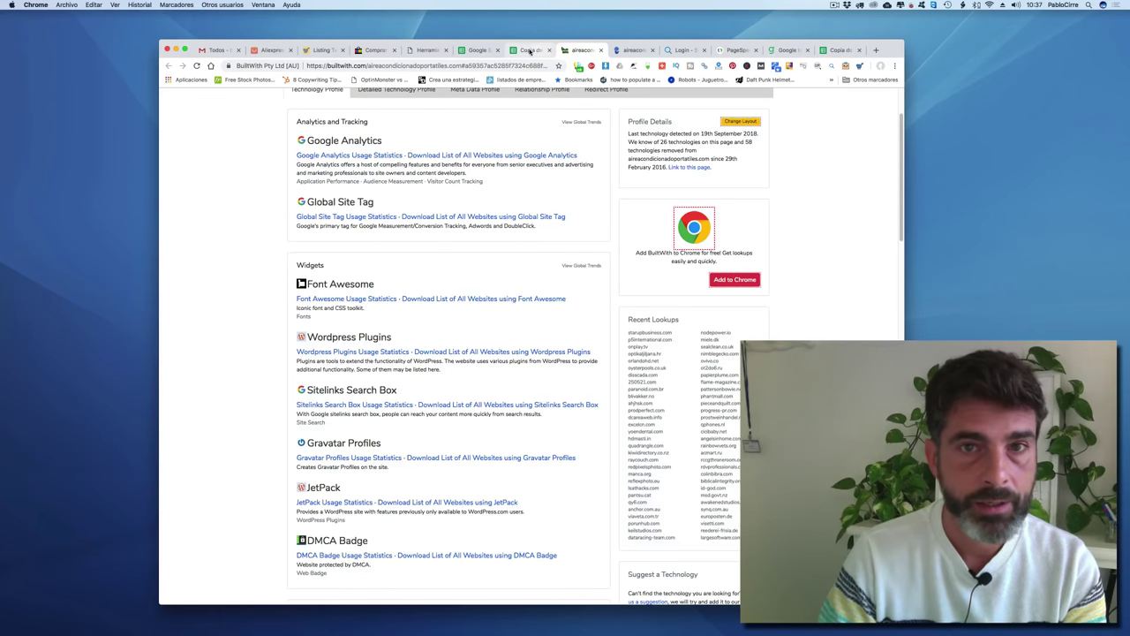
click(530, 50)
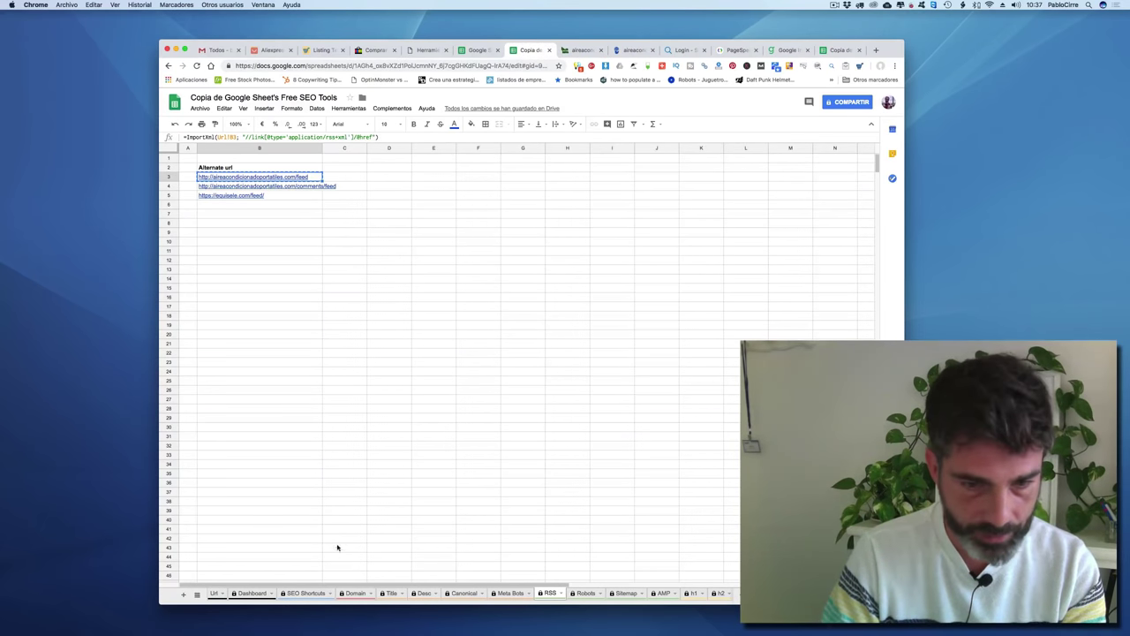
Check the Existe Sitemap formula in B3 of the Sitemap sheet, then view LinkMiner's backlinks
click(627, 592)
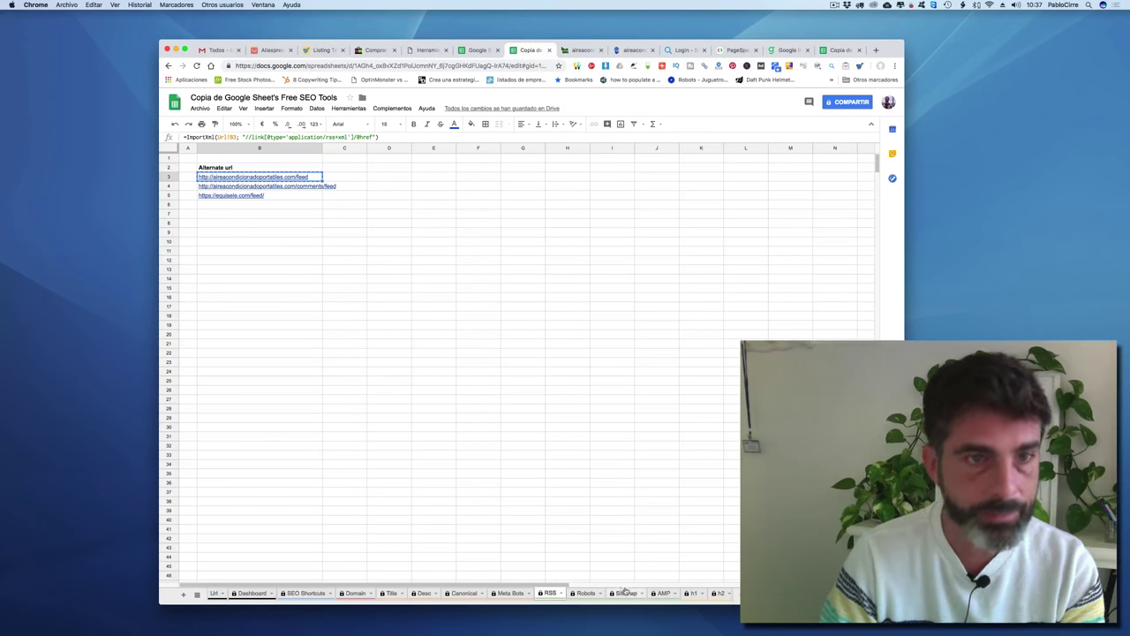
click(231, 179)
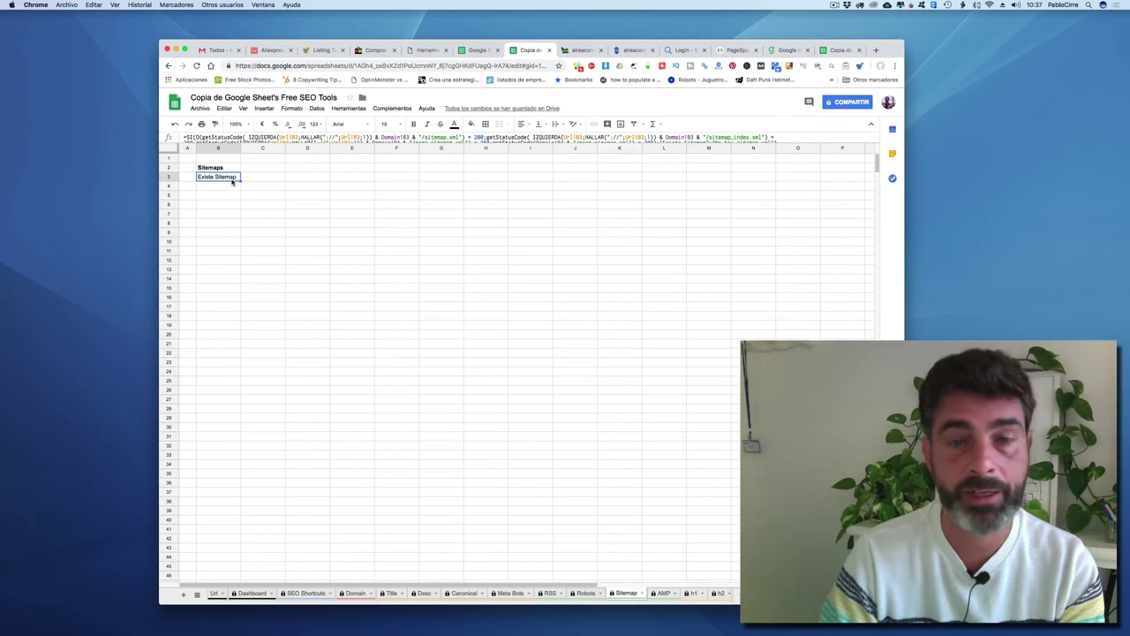
click(788, 50)
click(828, 51)
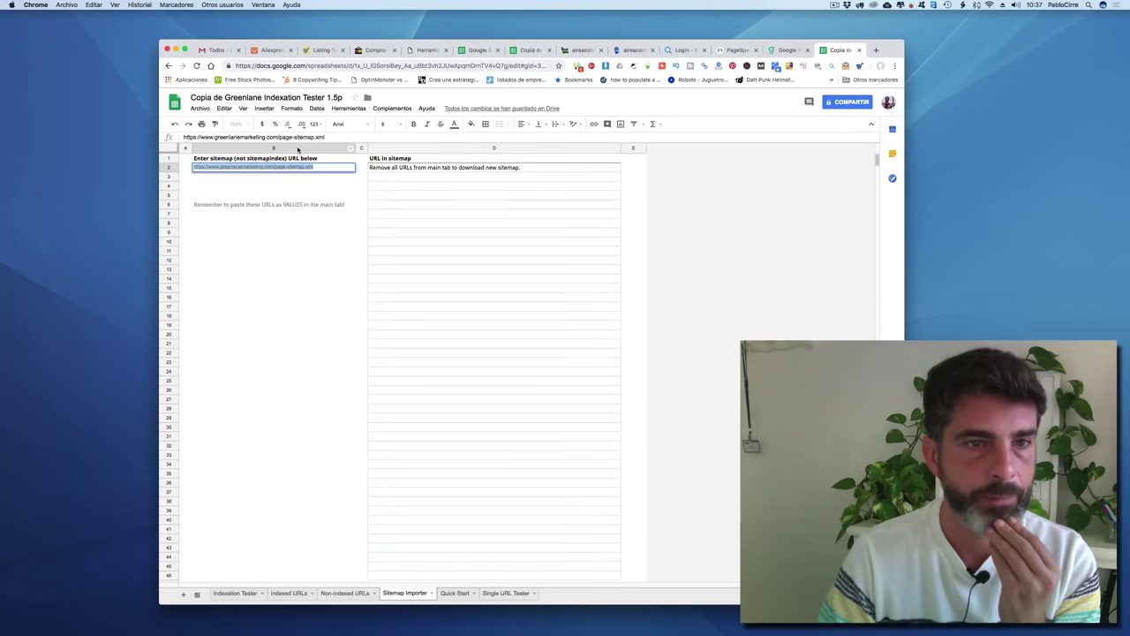
click(628, 50)
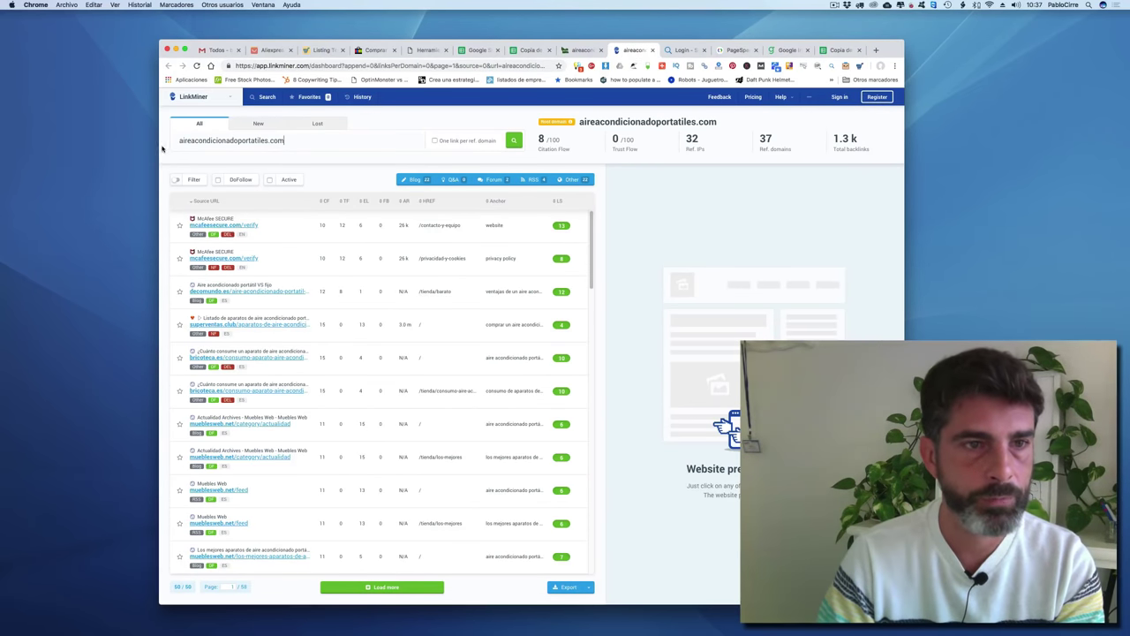
Paste the LinkMiner domain into Sitemap Importer B2 with /sitemap.xml appended, then view Non-indexed URLs
drag(163, 146, 291, 141)
click(846, 52)
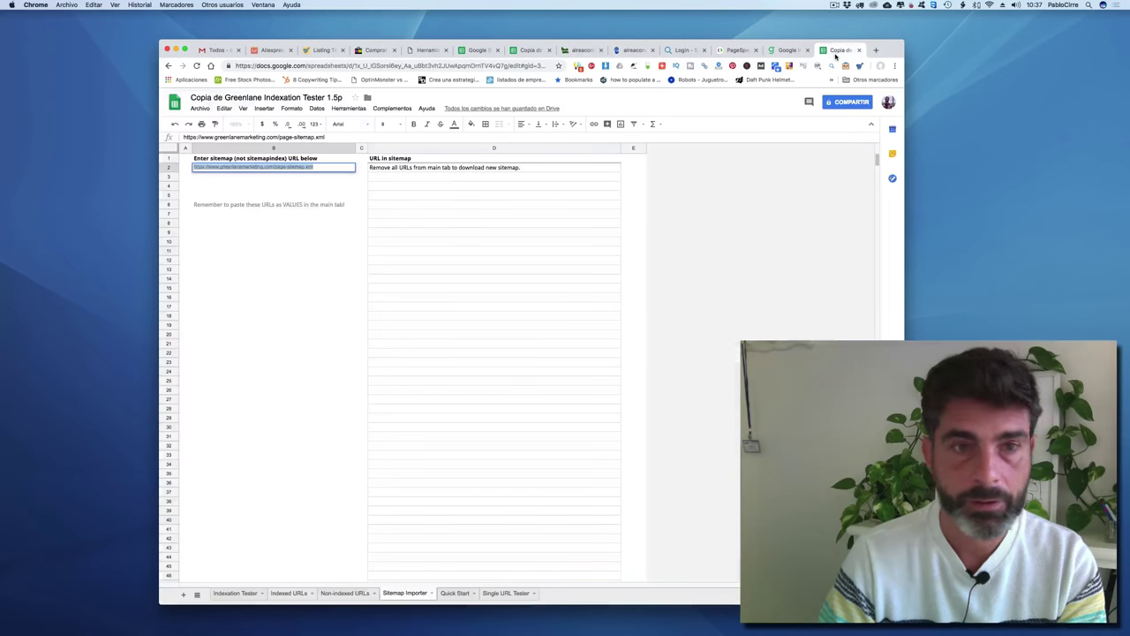
key(super+v)
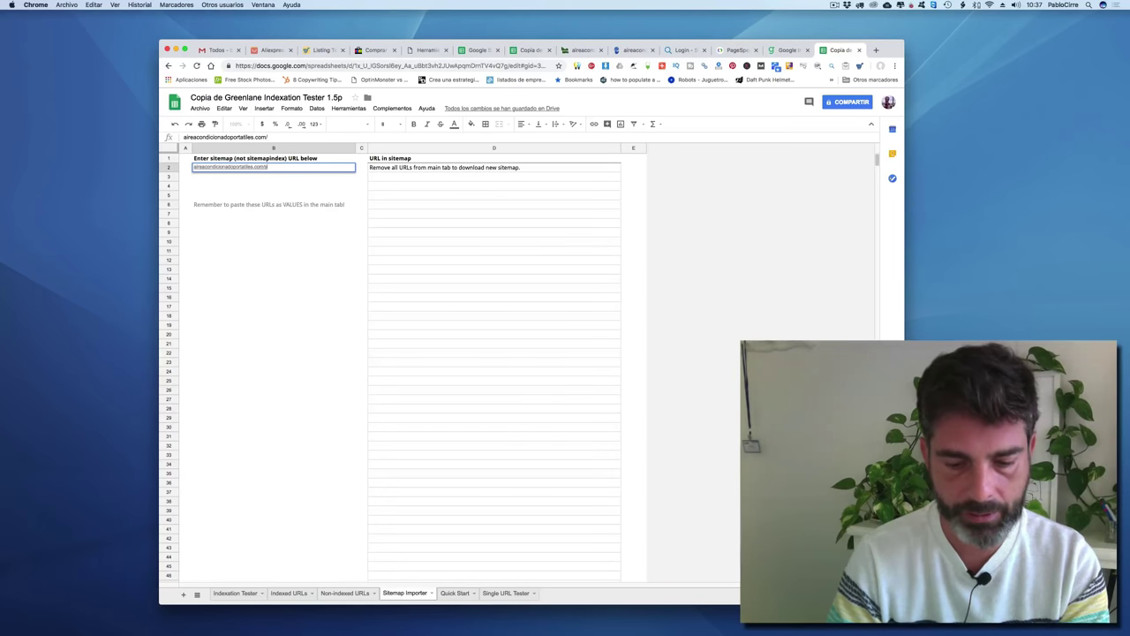
text(/sitem)
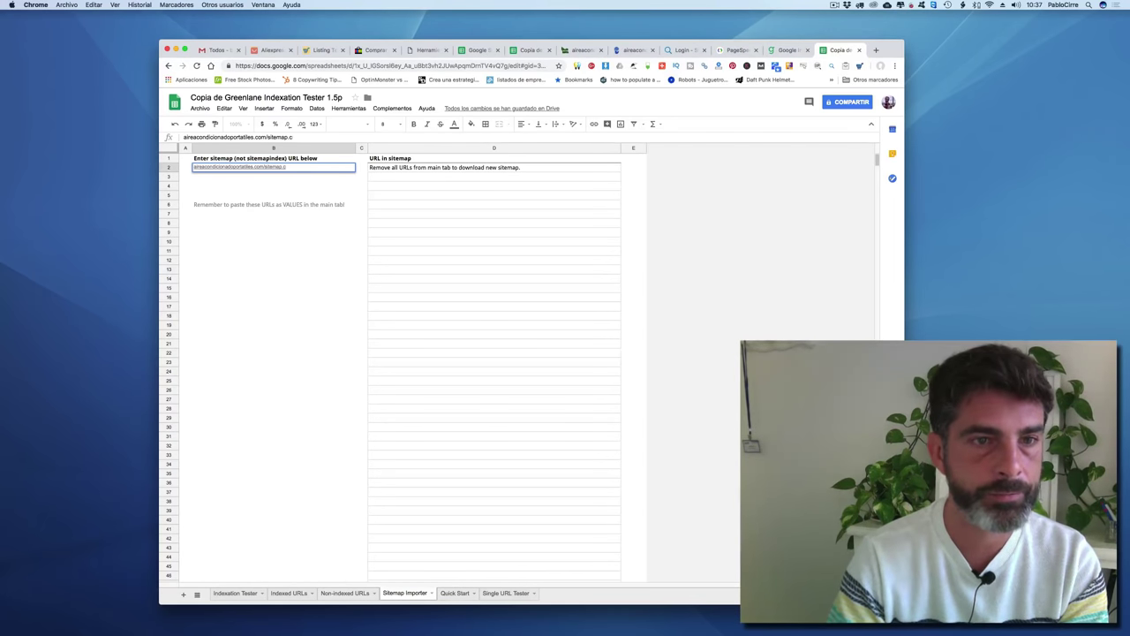
text(ap.xml)
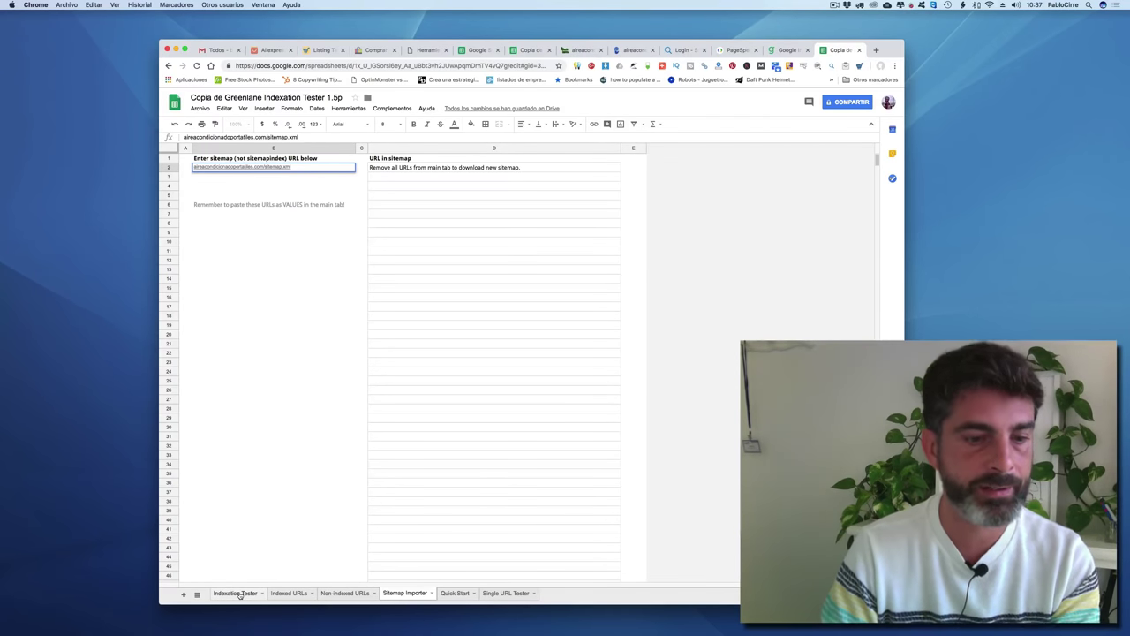
click(334, 596)
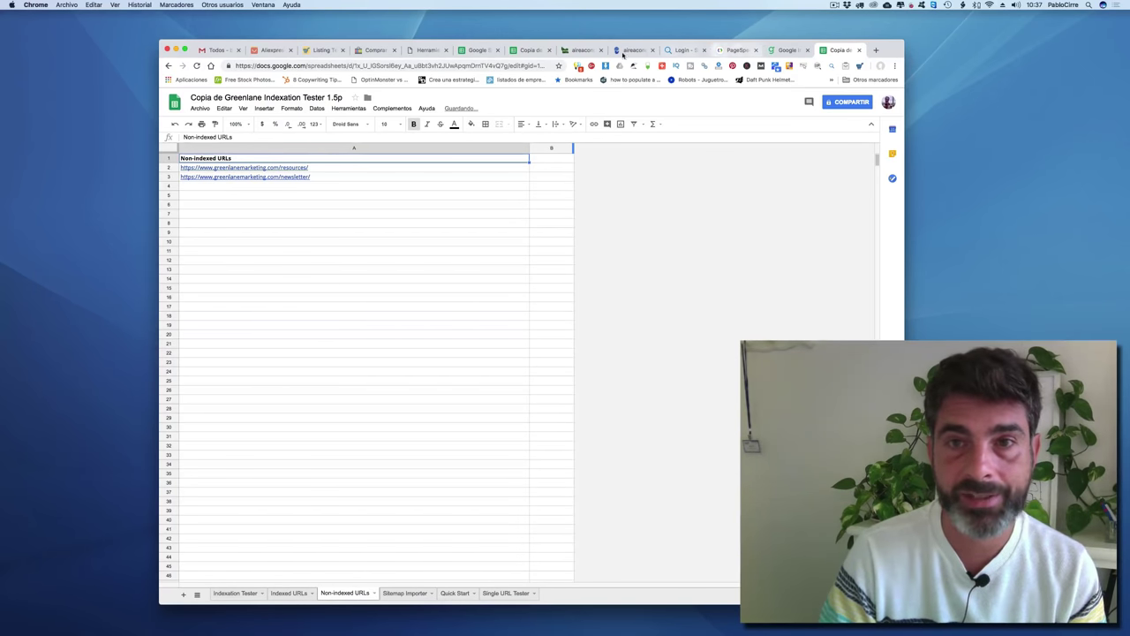
Return to the Free SEO Tools copy showing its Existe Sitemap check in B3
click(531, 51)
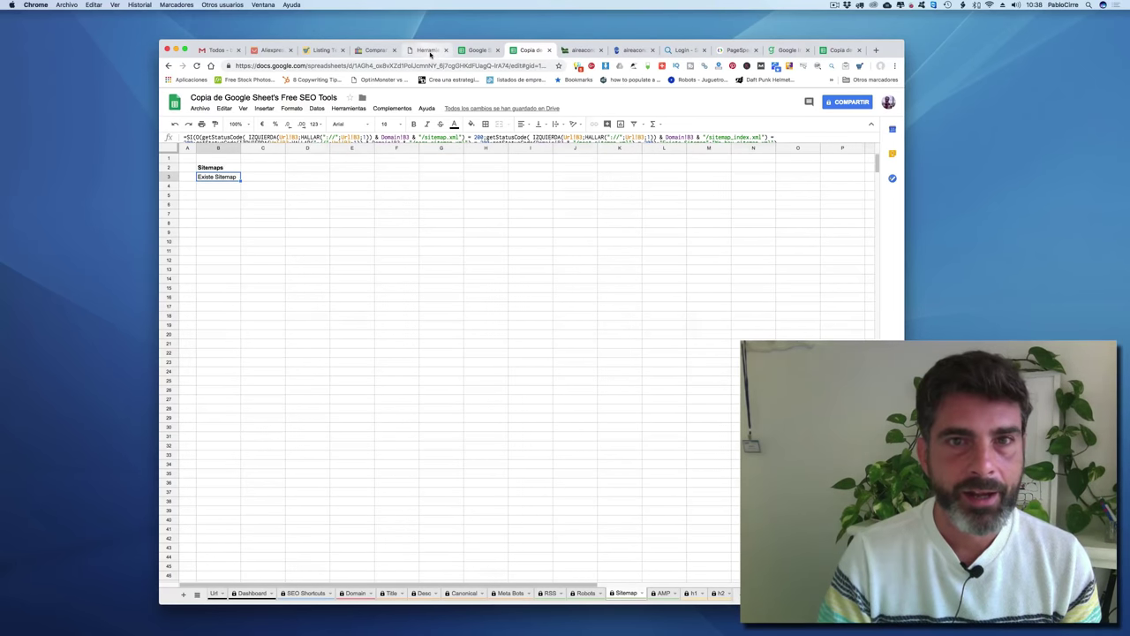
Return to the equisele.com 'Herramientas SEO para Google Sheets' page showing the embedded HSGS video
click(433, 55)
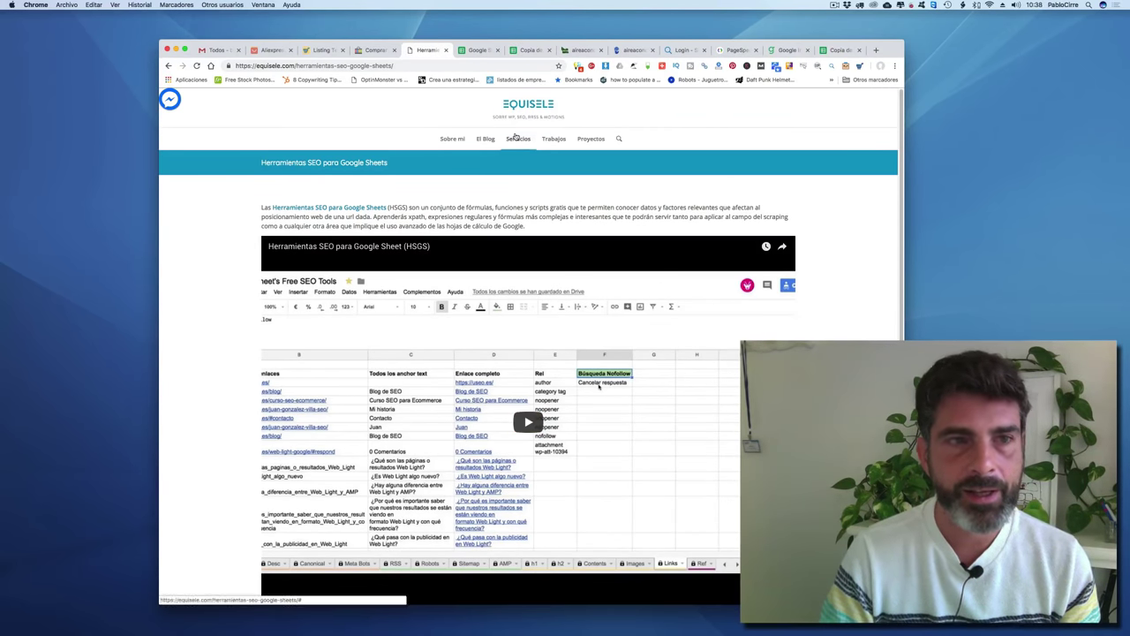